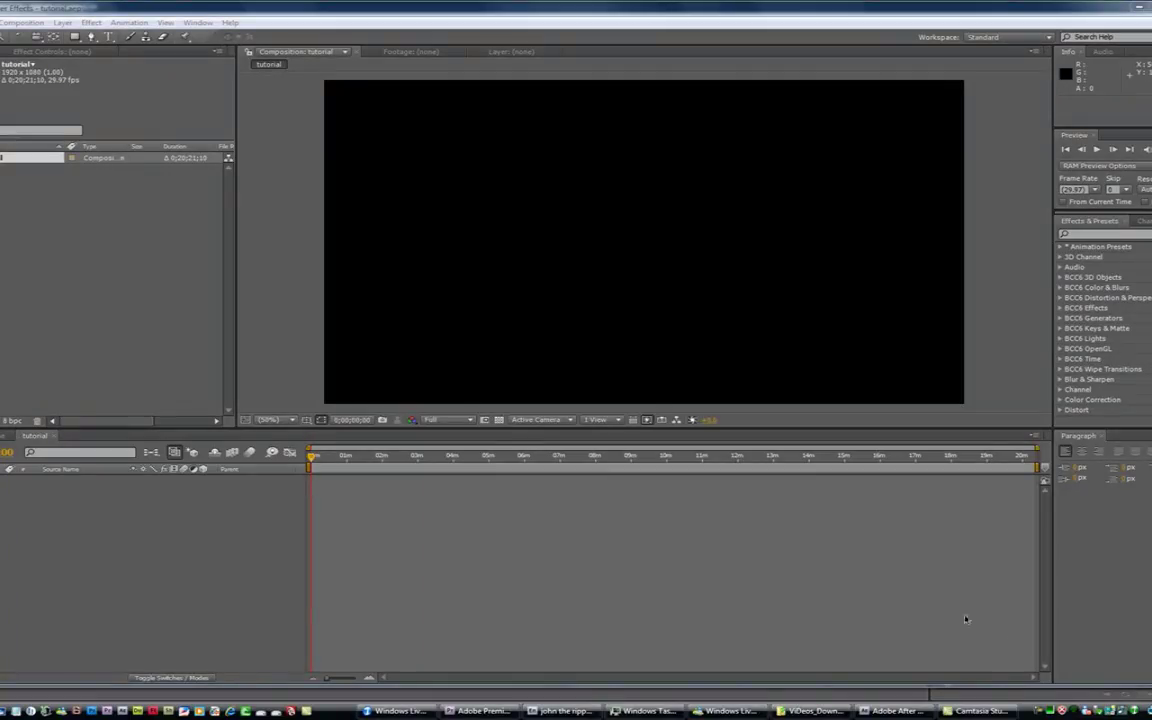
- Bring up the Project panel's import options in the empty tutorial project
right_click(12, 190)
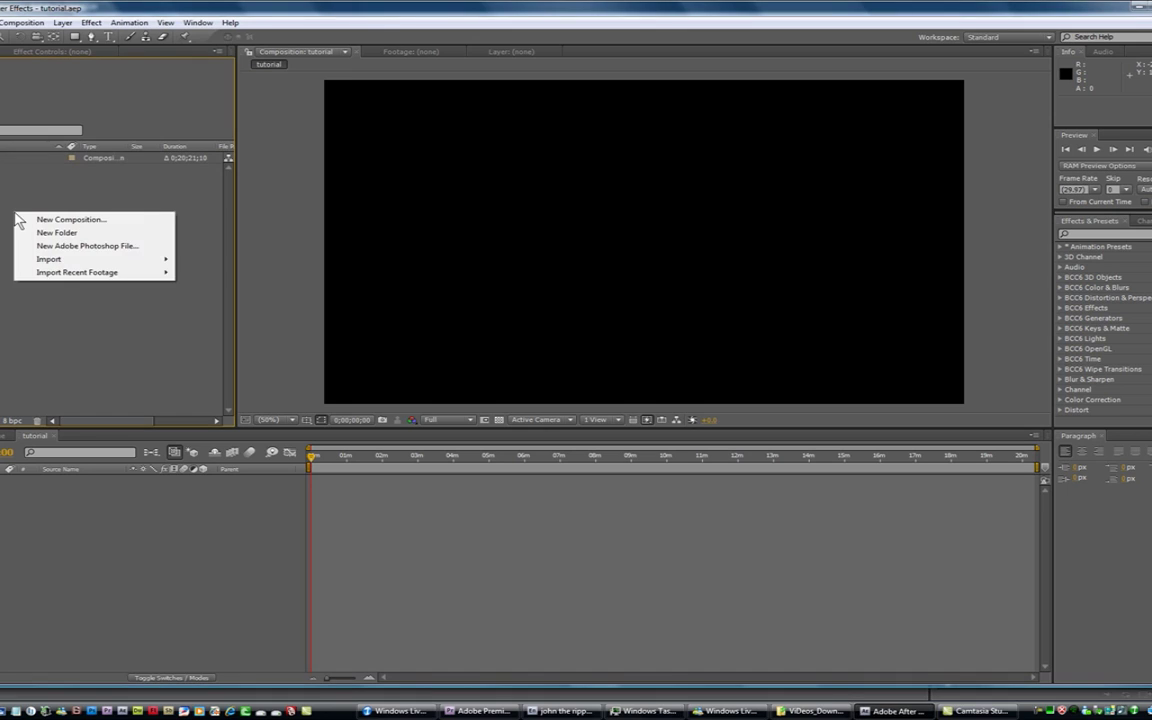
left_click(7, 191)
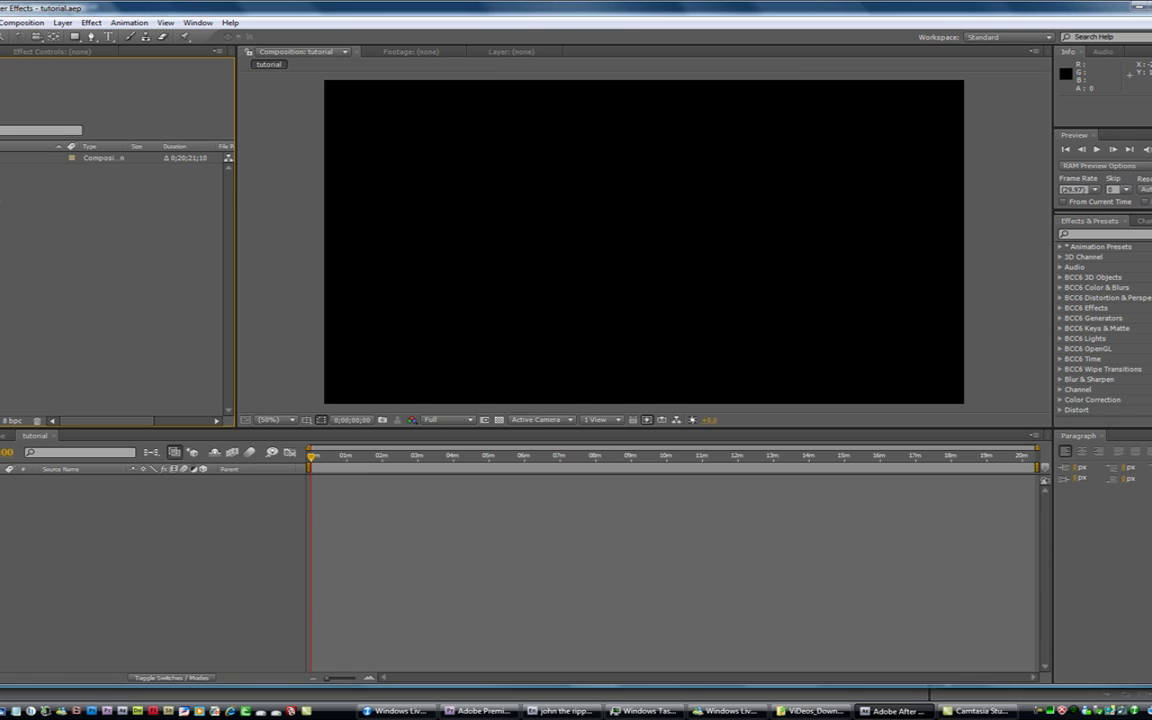
right_click(3, 198)
- Import future_dubplate_hd.mov, organic_dj_rig_hd.mov and subwoofer_pods_hd.mov from the Motionloops folder
mouse_move(80, 246)
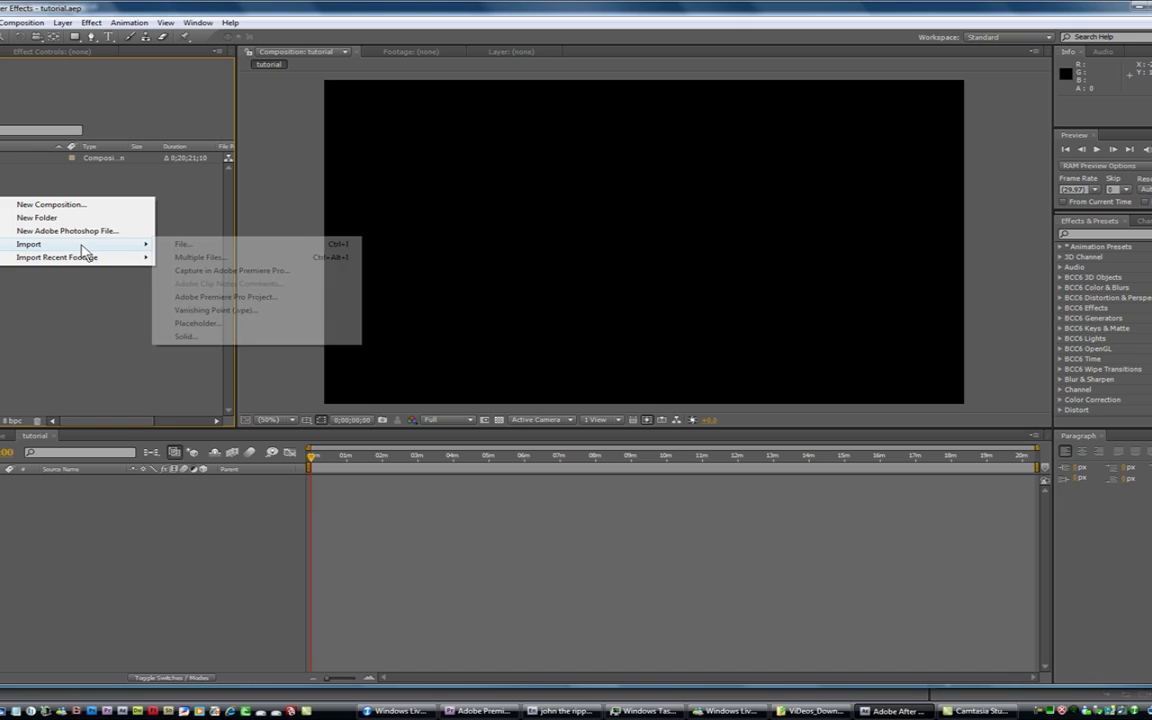
left_click(200, 246)
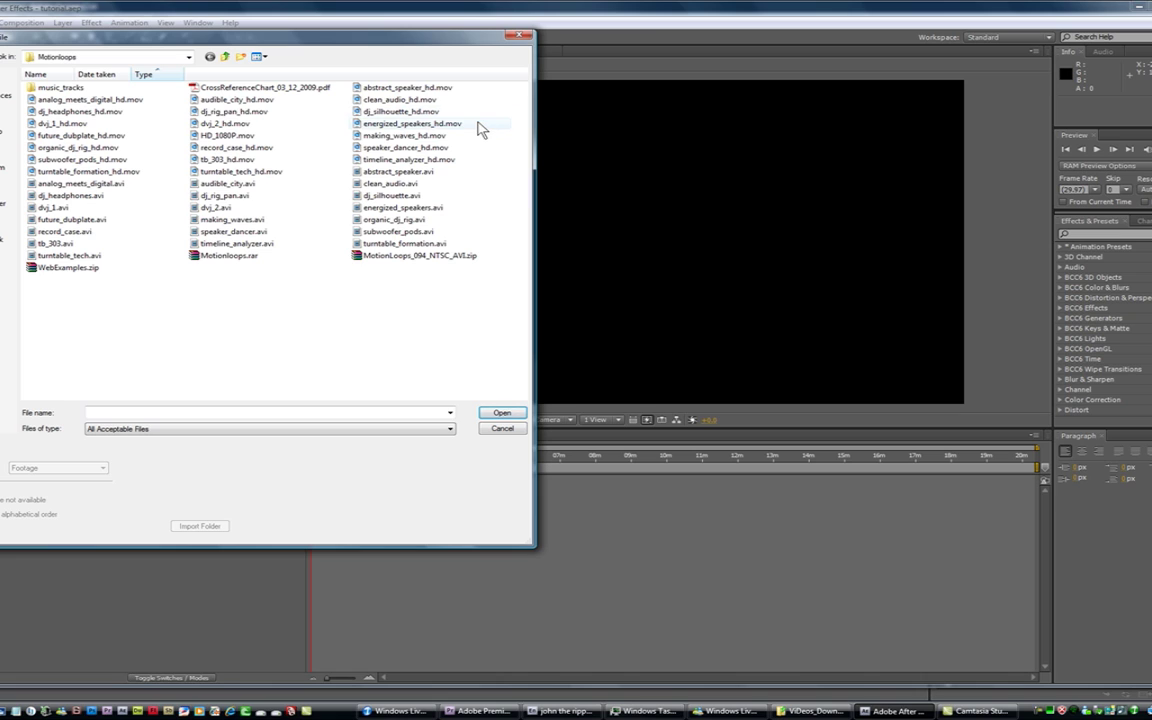
left_click_drag(133, 131, 115, 169)
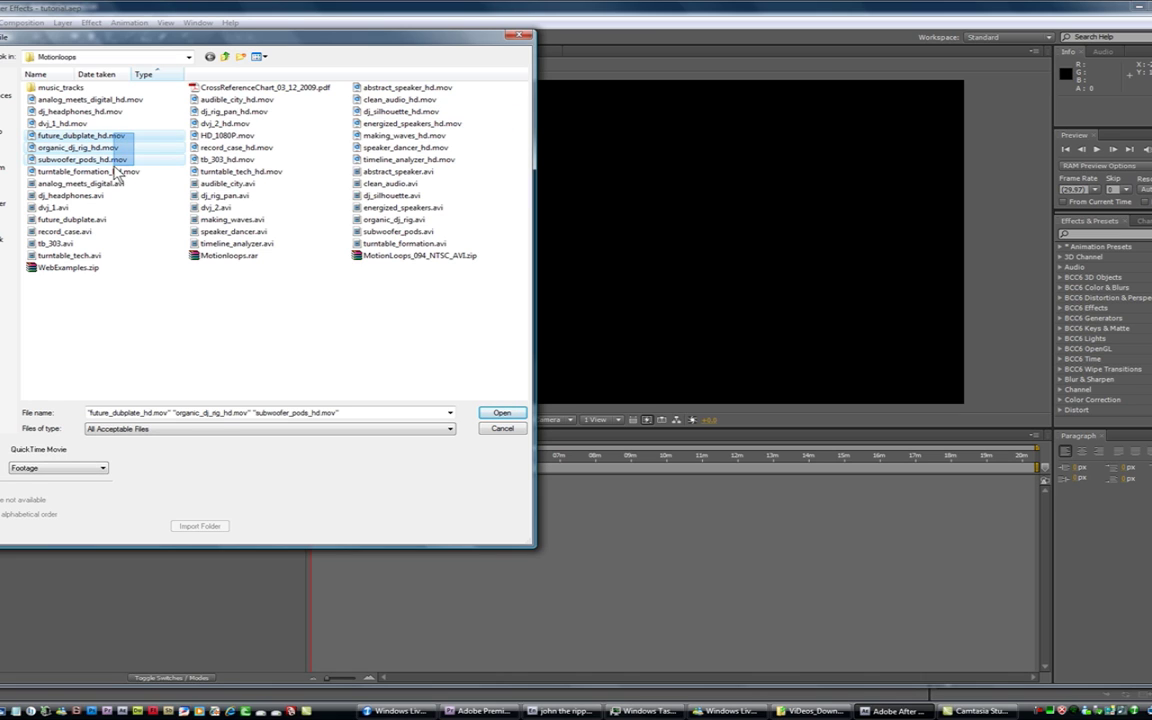
left_click(501, 413)
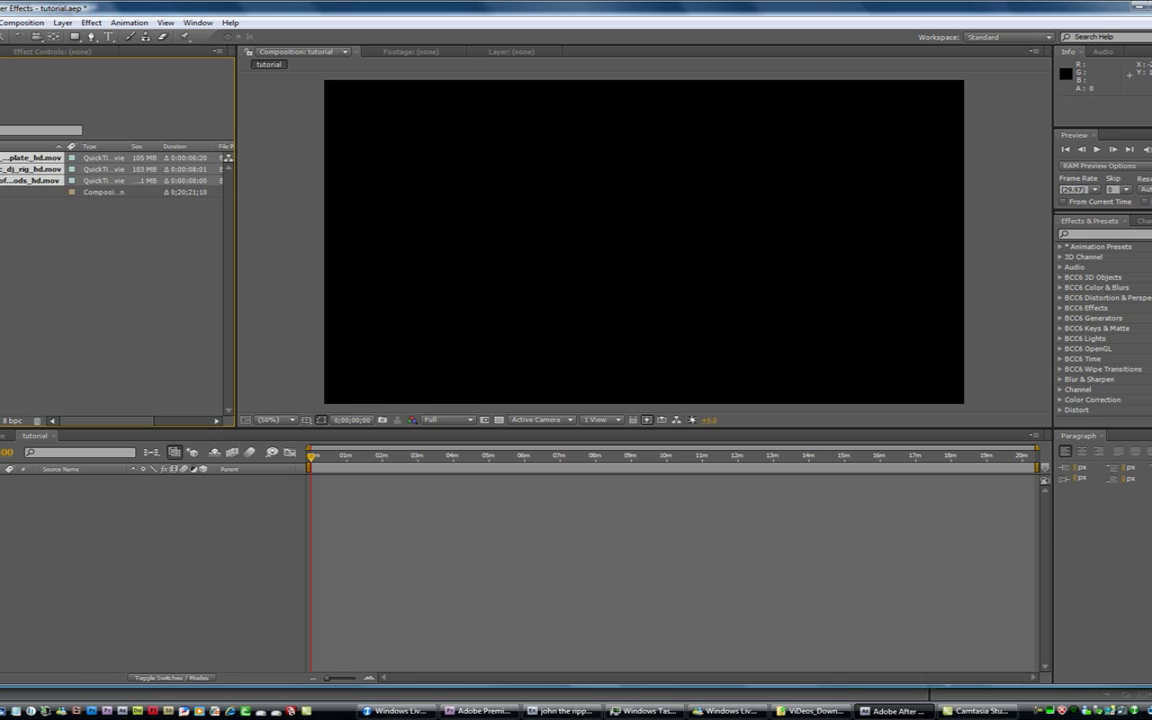
right_click(3, 210)
- Import green screen dancer a=.mpeg from the Green Screen folder on the E: drive
mouse_move(40, 272)
left_click(202, 273)
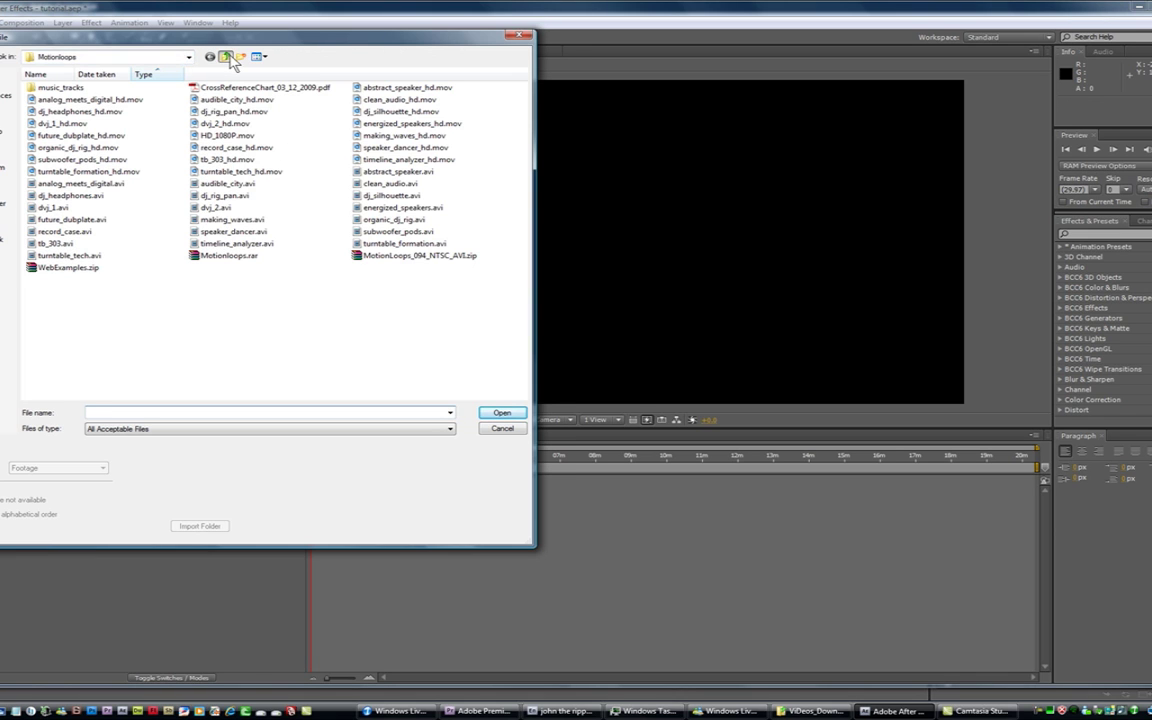
left_click(227, 57)
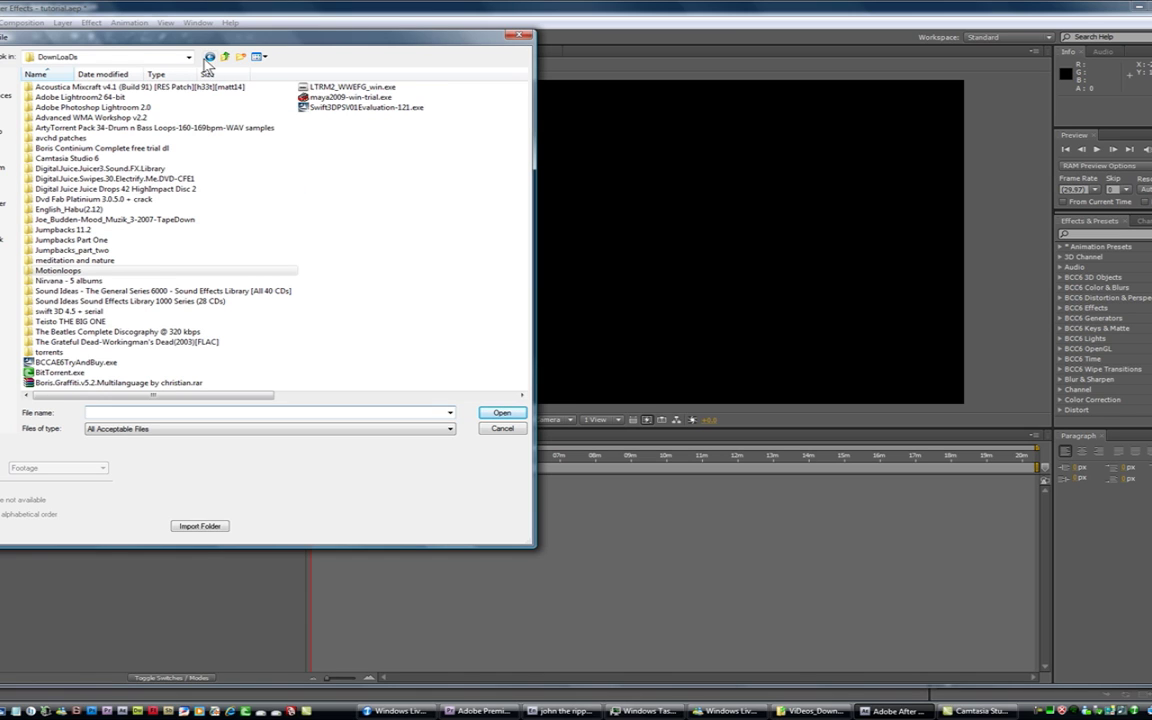
left_click(224, 58)
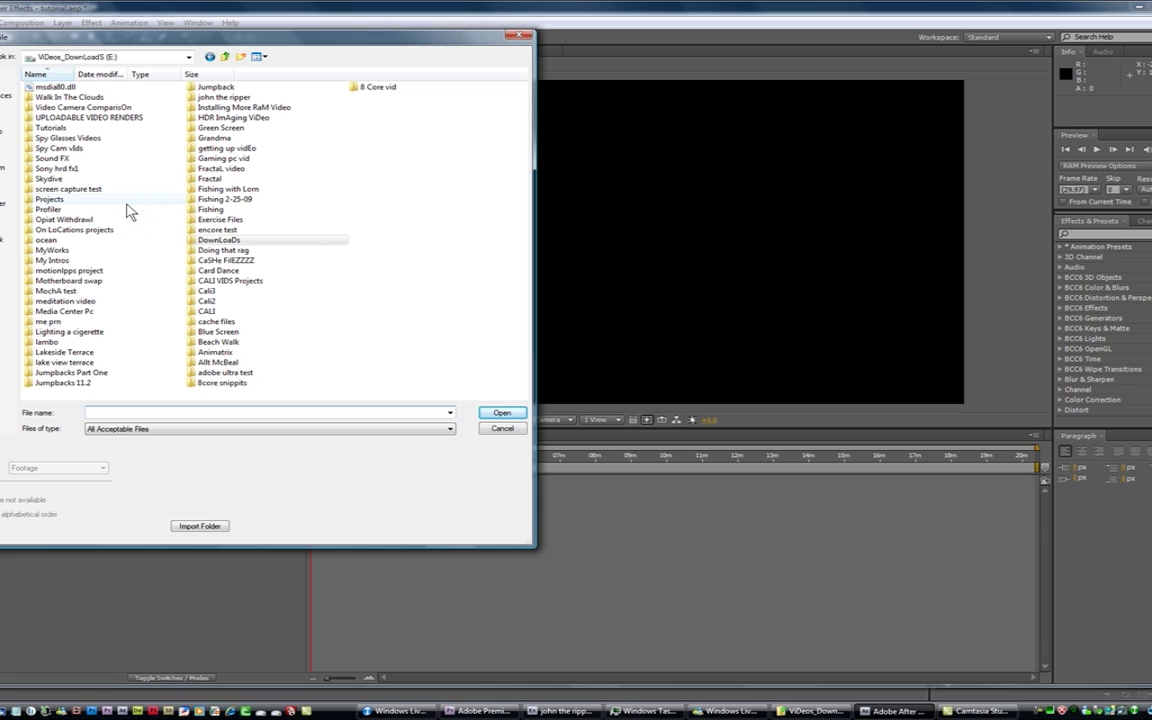
double_click(182, 126)
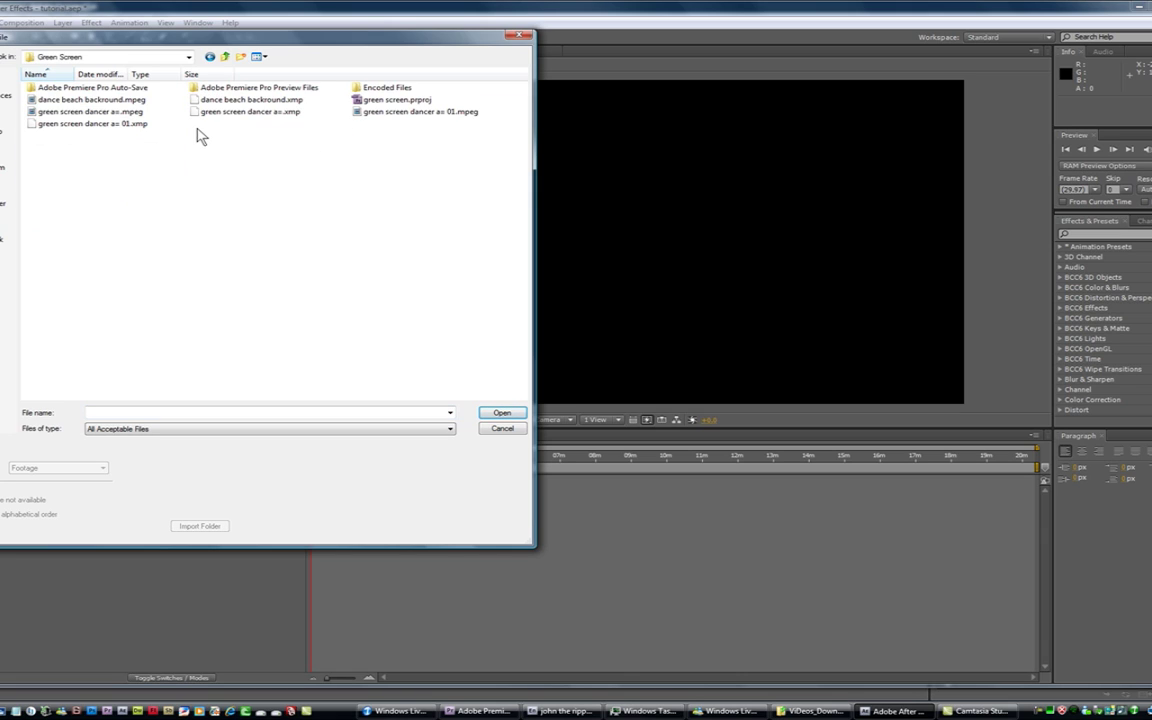
left_click(120, 112)
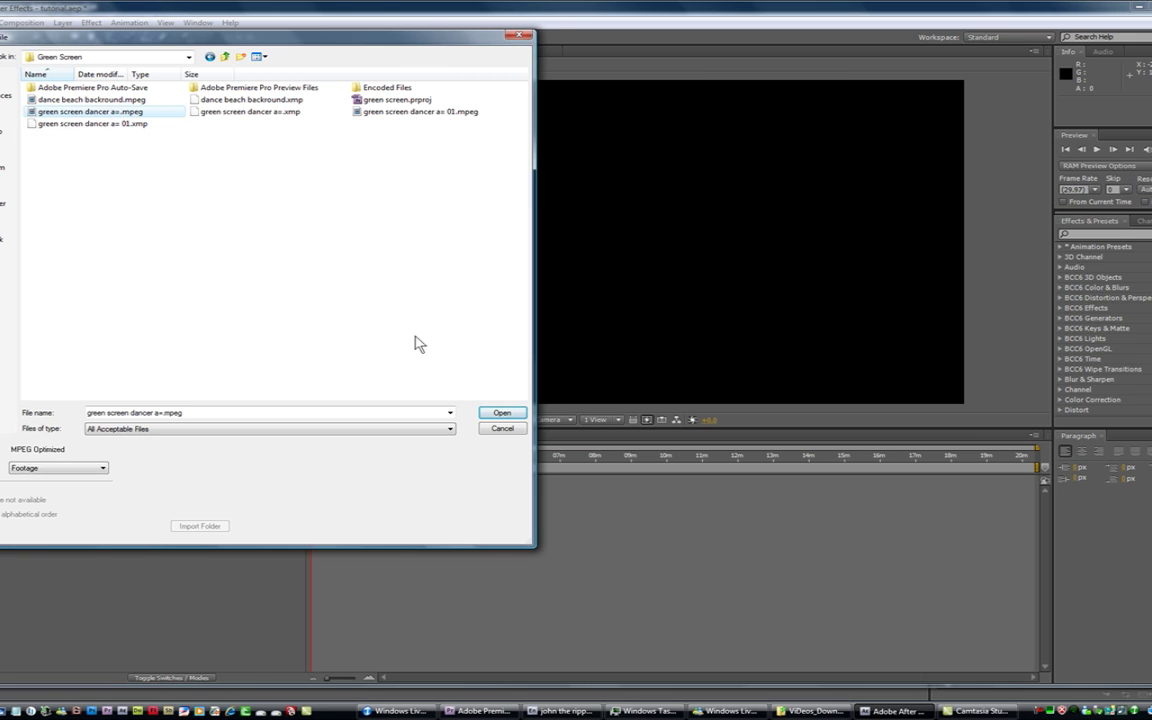
left_click(502, 412)
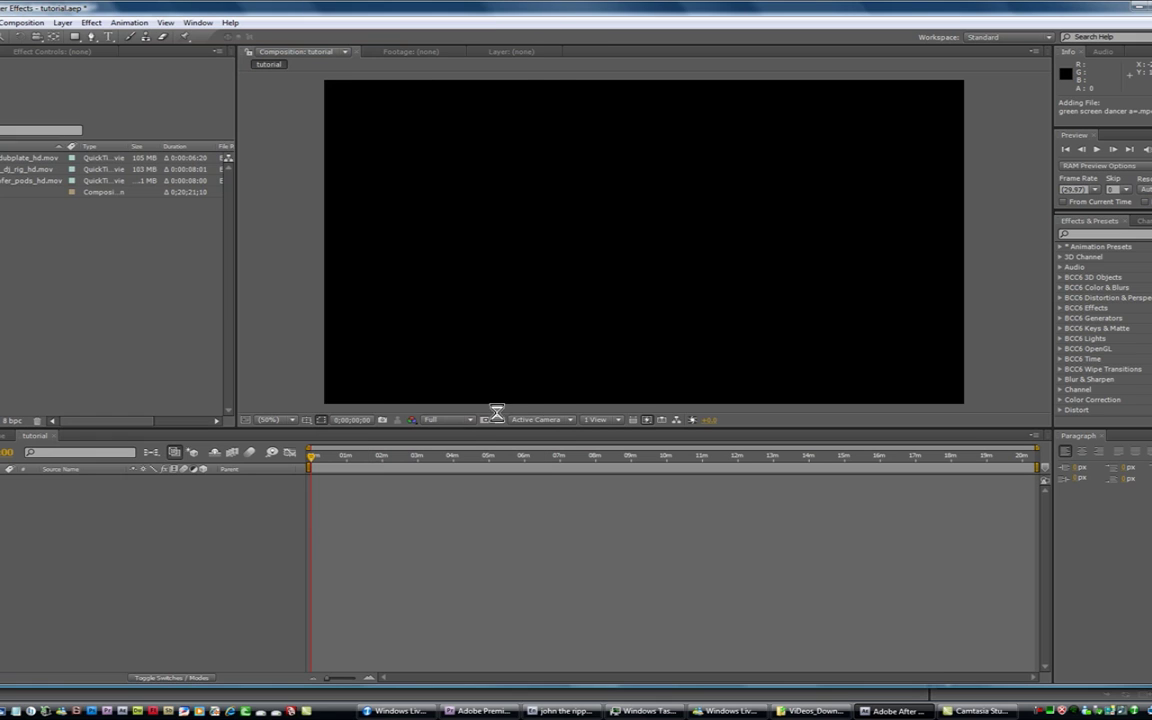
right_click(35, 245)
- Import fractal_ae_export Linked Comp 01.avi from the Fractal folder on the E: drive
mouse_move(180, 290)
left_click(300, 290)
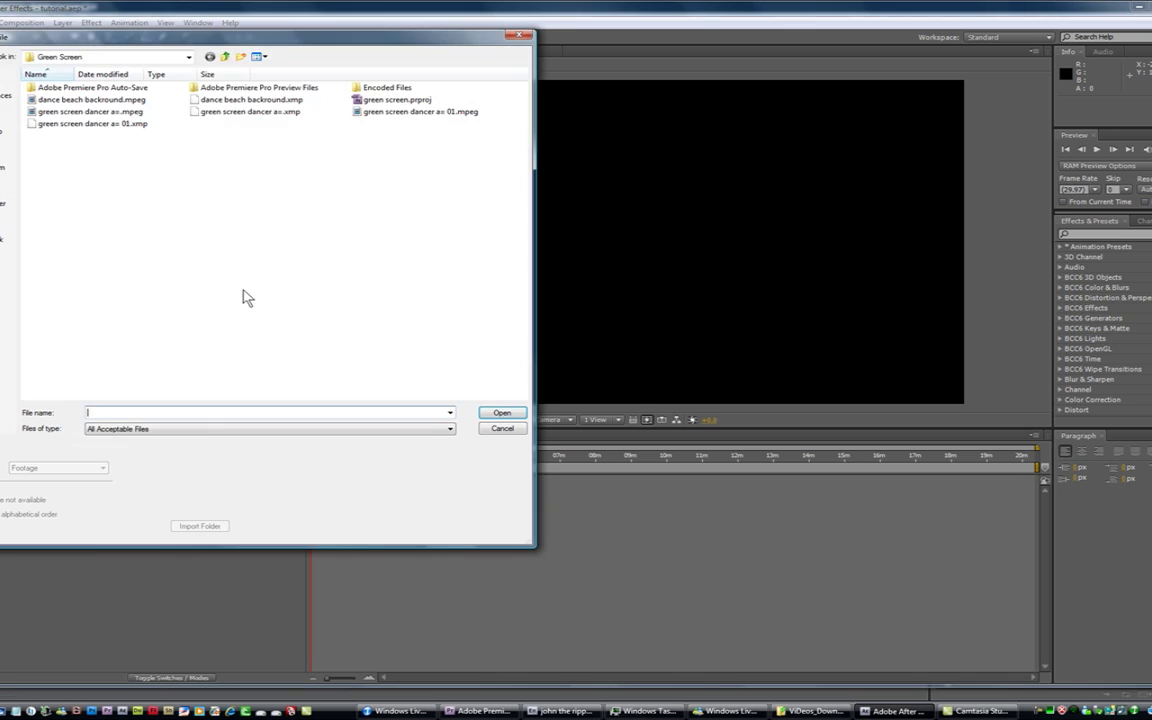
left_click(186, 56)
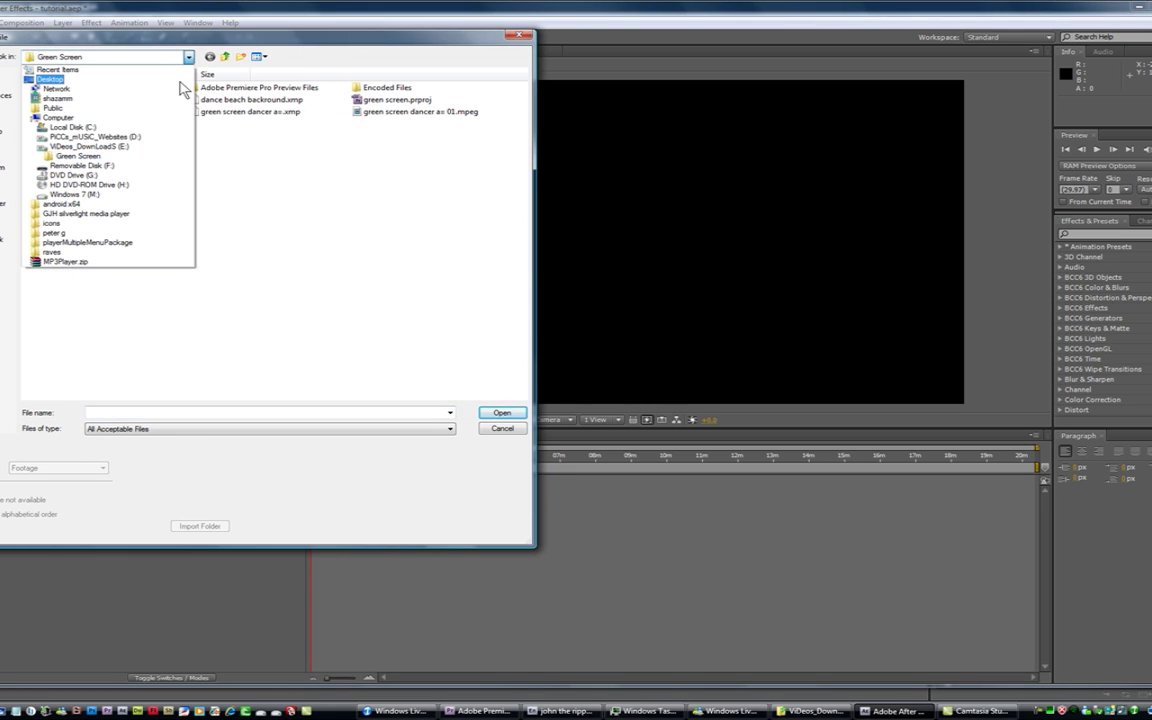
left_click(167, 148)
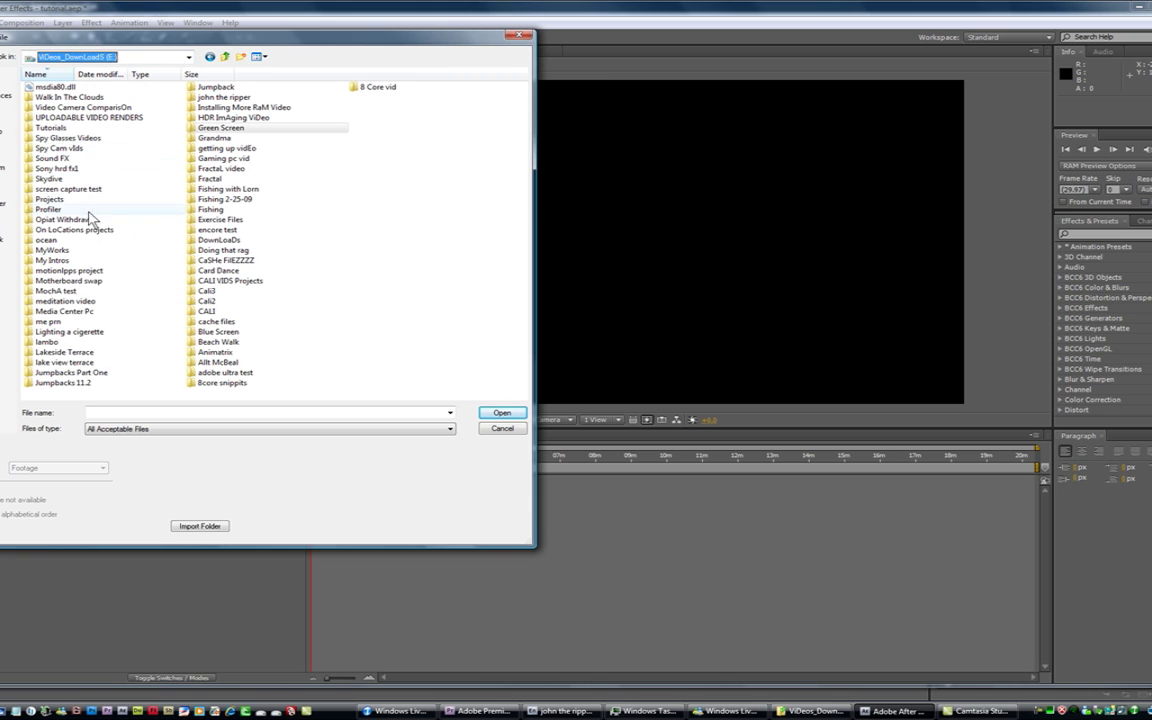
double_click(230, 168)
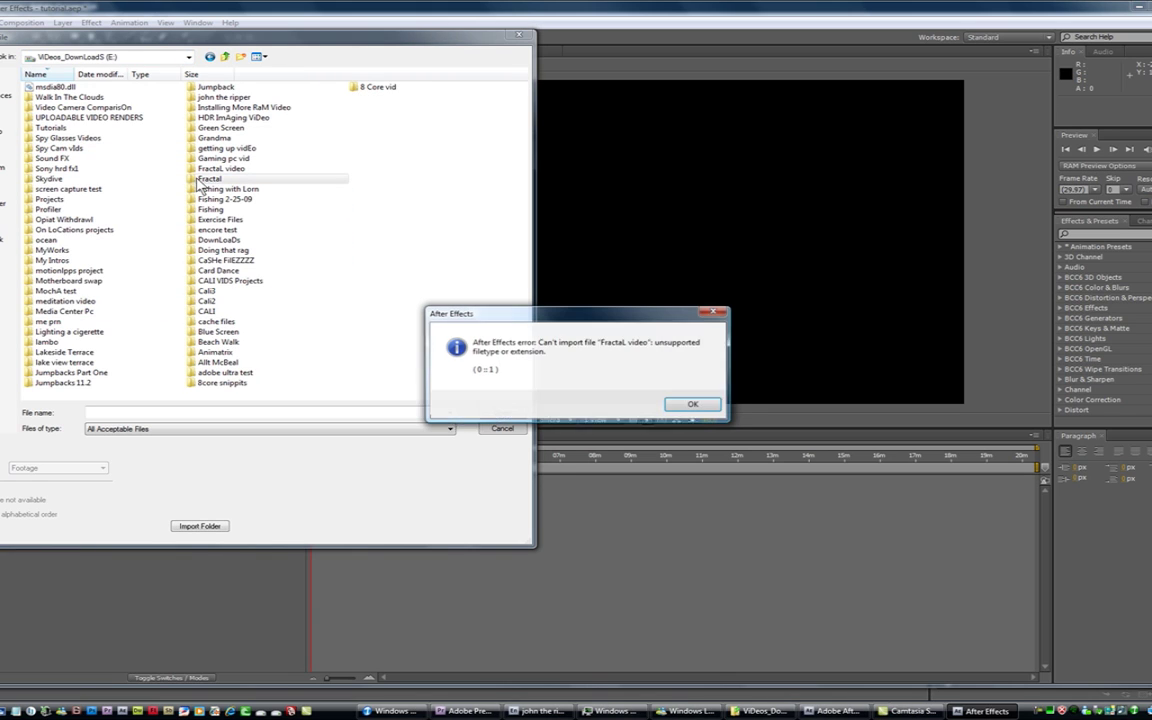
left_click(693, 406)
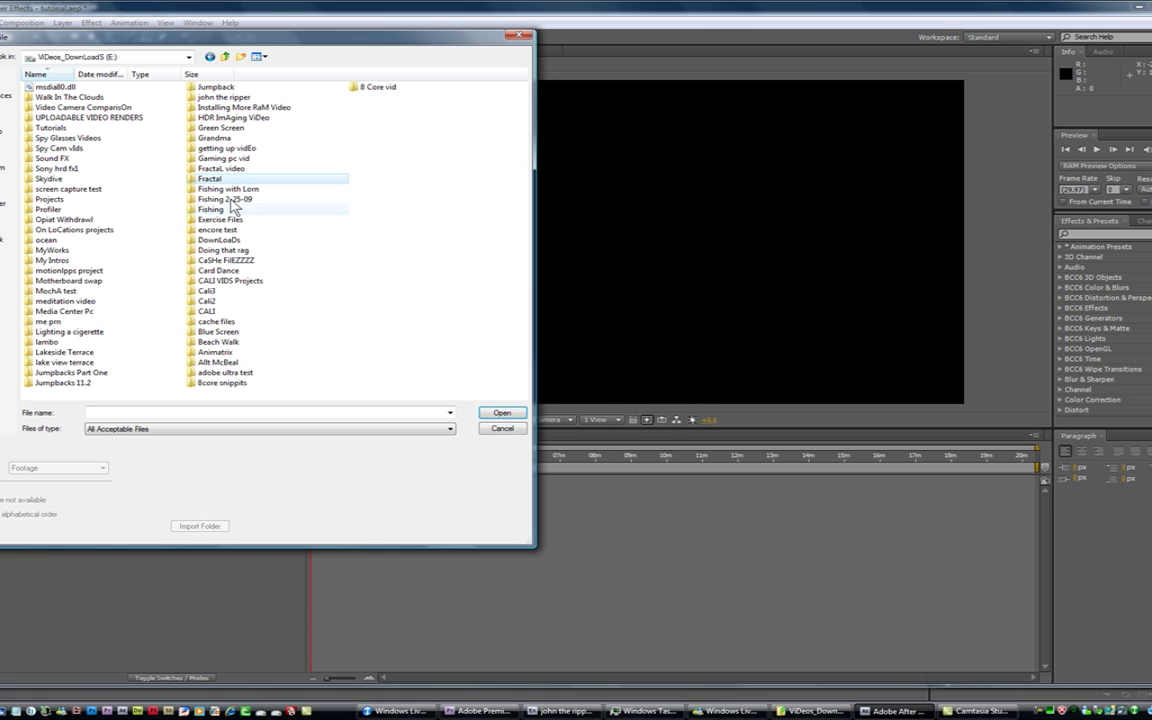
double_click(201, 178)
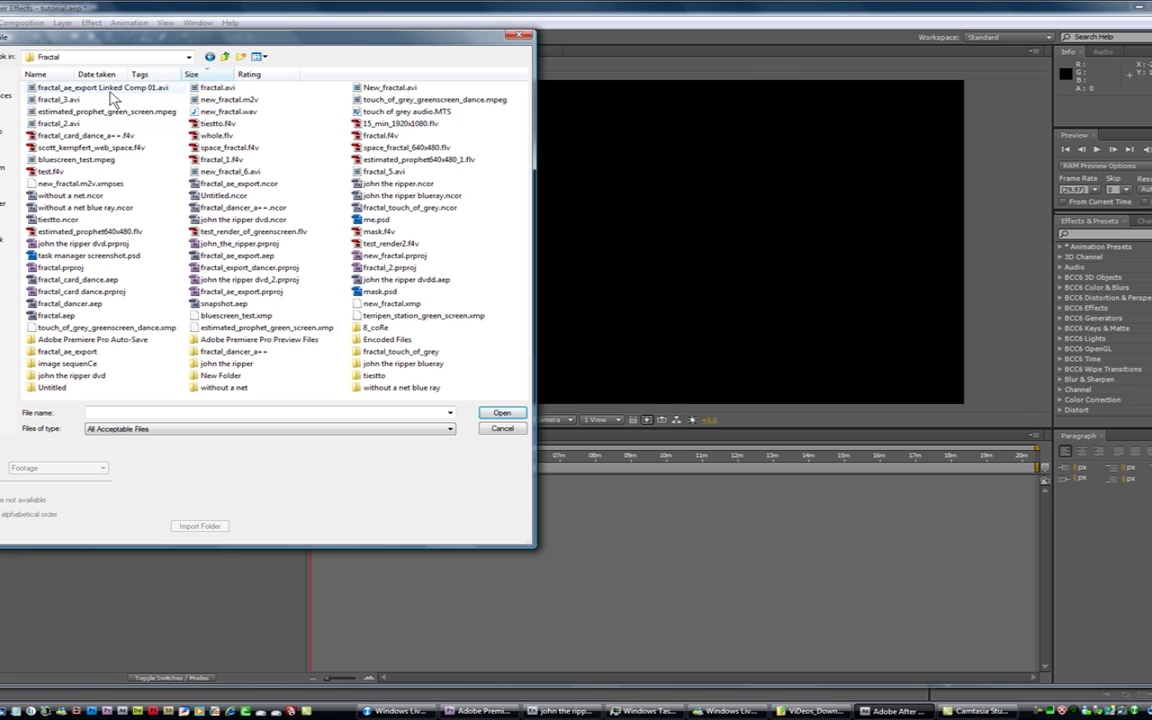
left_click(110, 88)
left_click(505, 413)
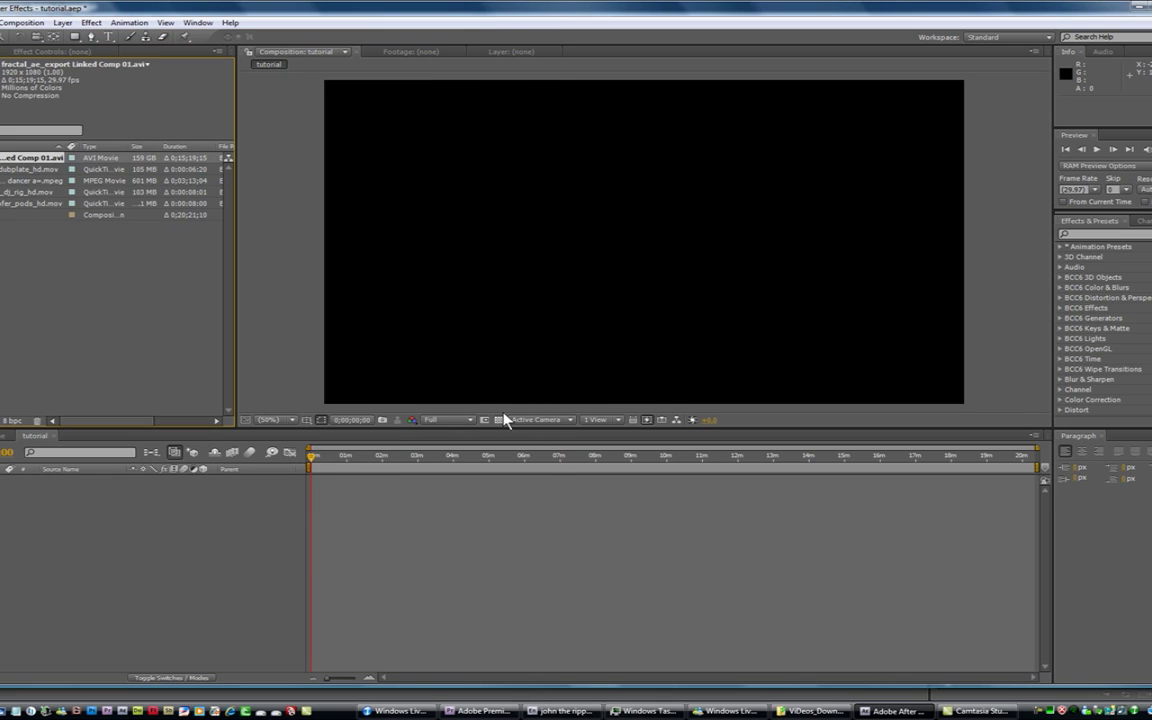
- Check the details of the fractal clip and future_dubplate_hd.mov in the Project panel
left_click(97, 291)
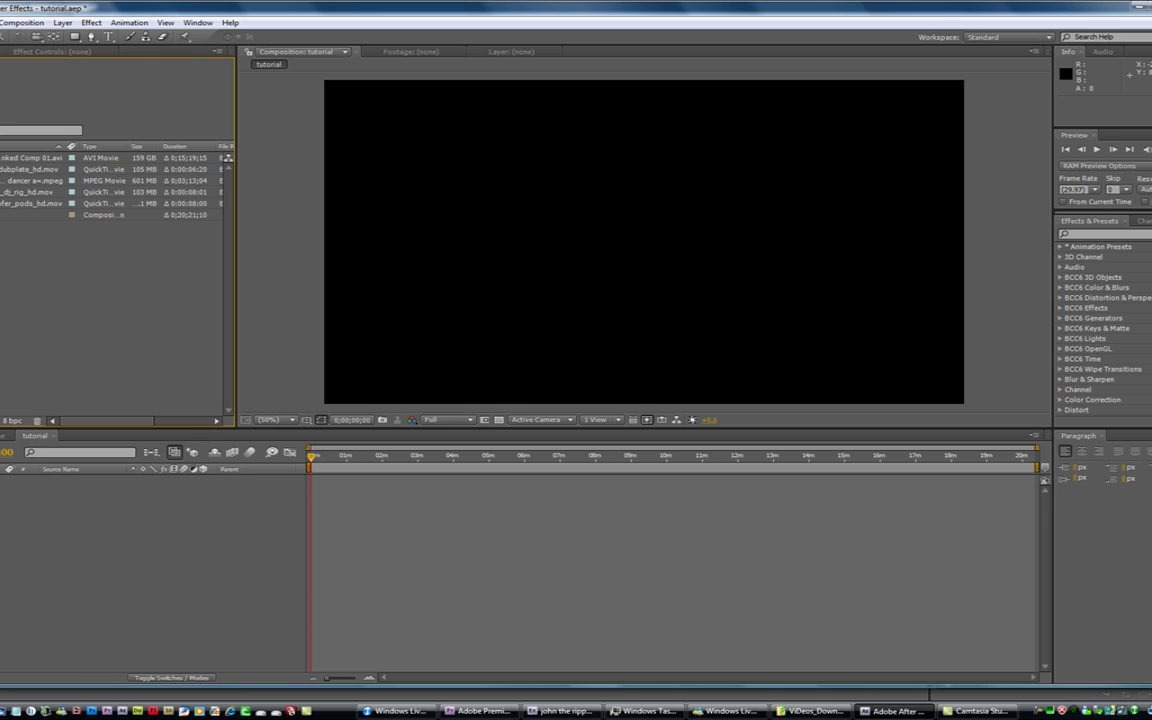
left_click(30, 157)
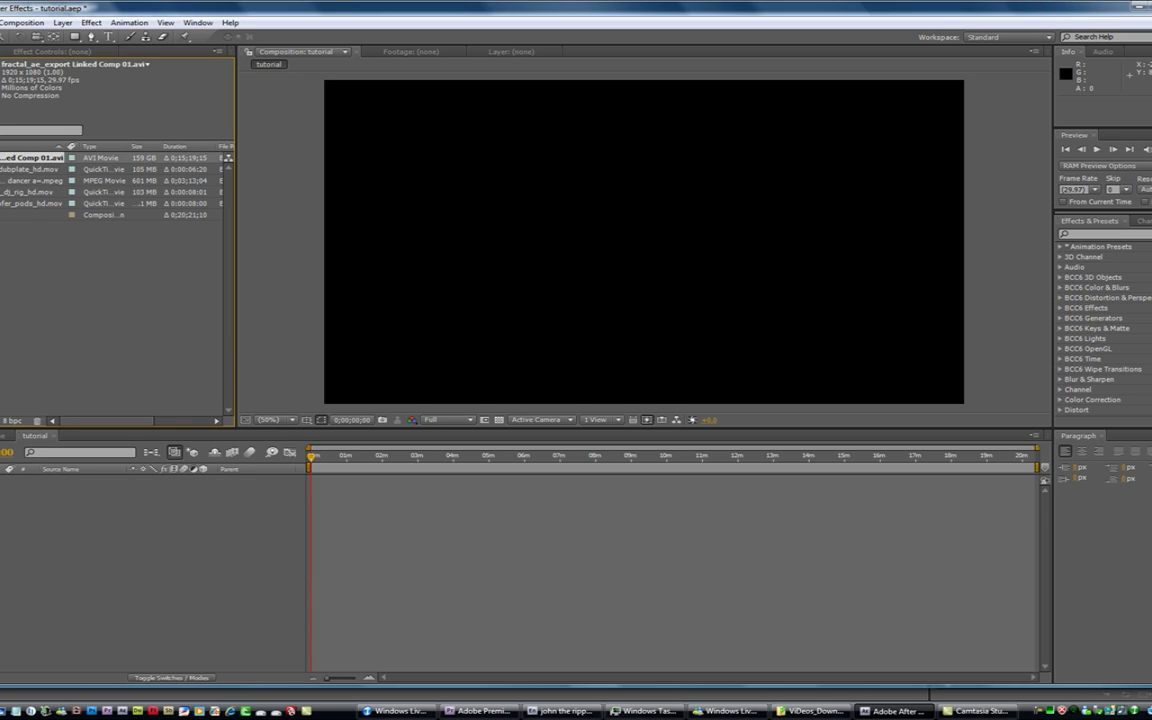
left_click(30, 169)
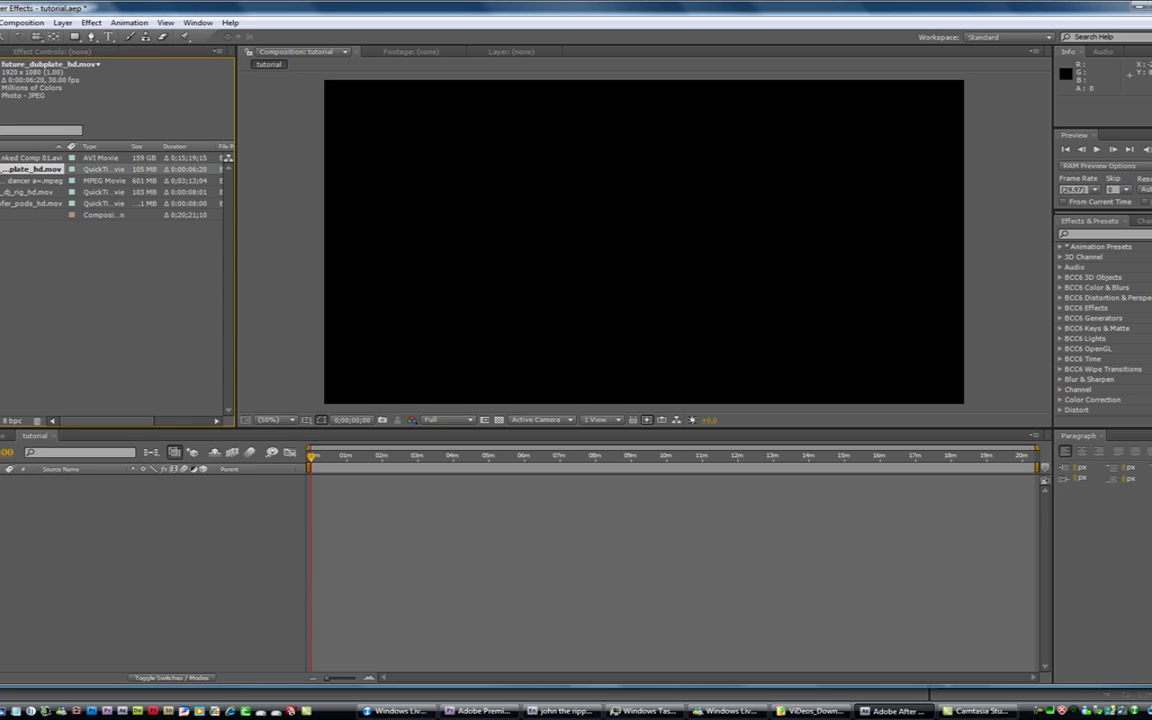
- Place the fractal clip as layer 1 and preview it at about 2.5 s, then add future_dubplate_hd.mov above it
left_click(4, 279)
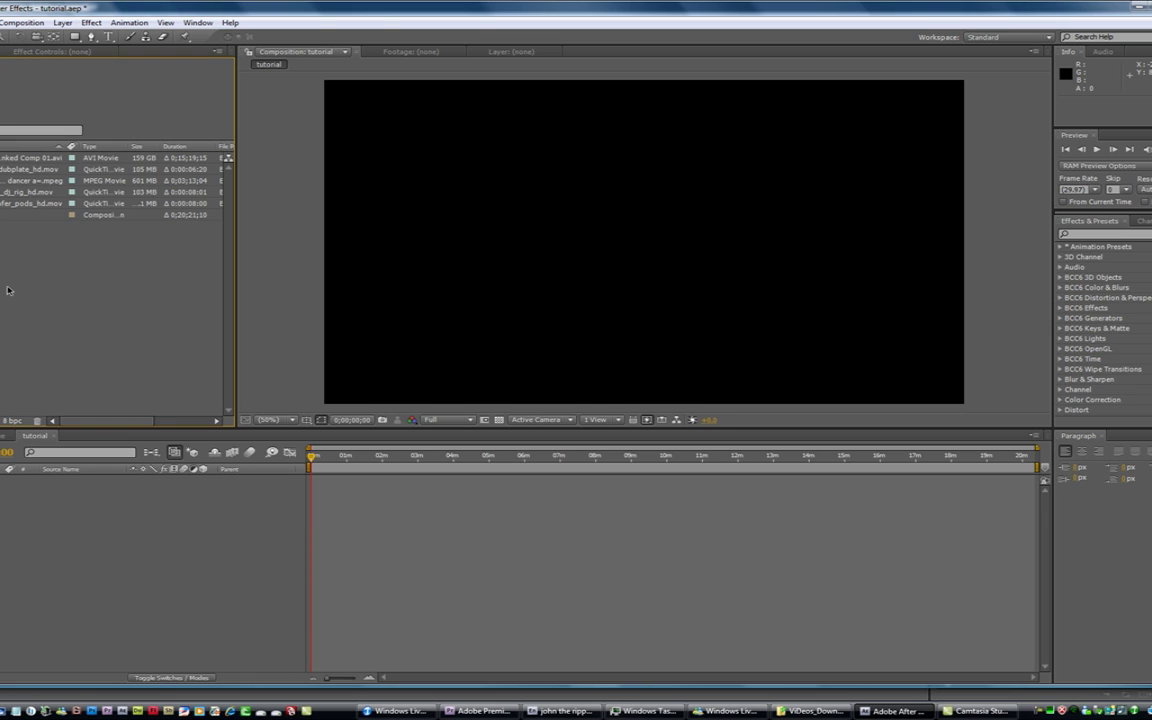
left_click_drag(30, 160, 327, 494)
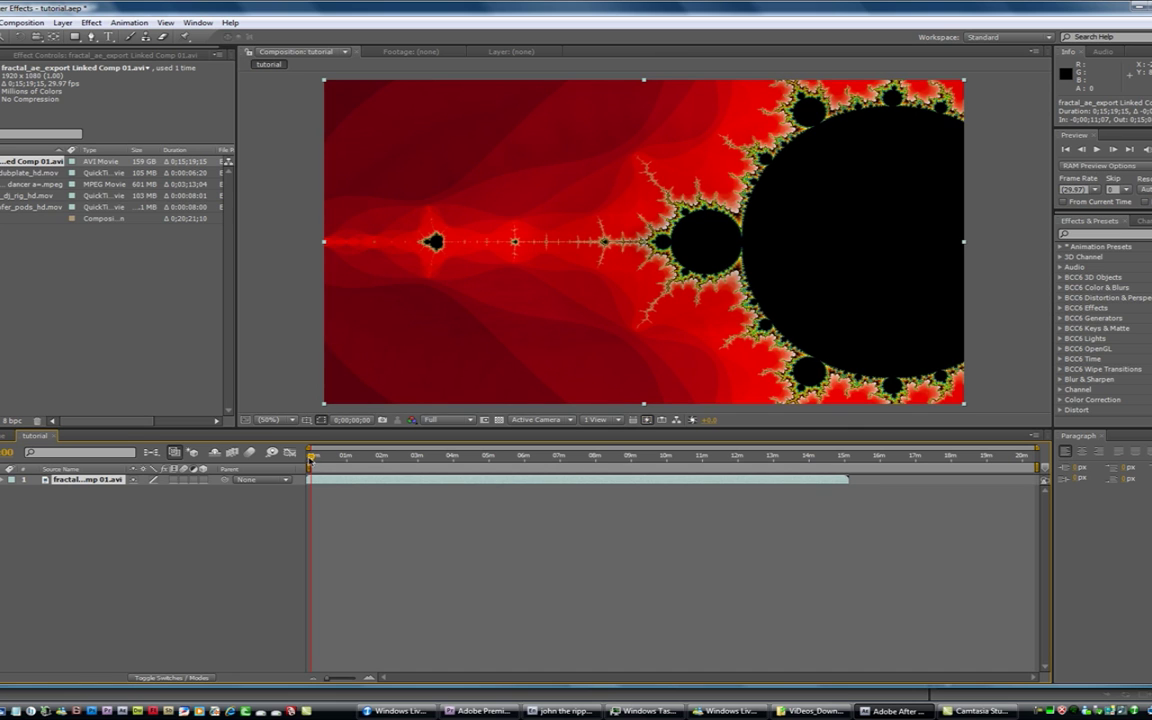
mouse_move(311, 457)
left_mouse_down()
mouse_move(402, 469)
mouse_move(596, 463)
mouse_move(321, 467)
left_mouse_up()
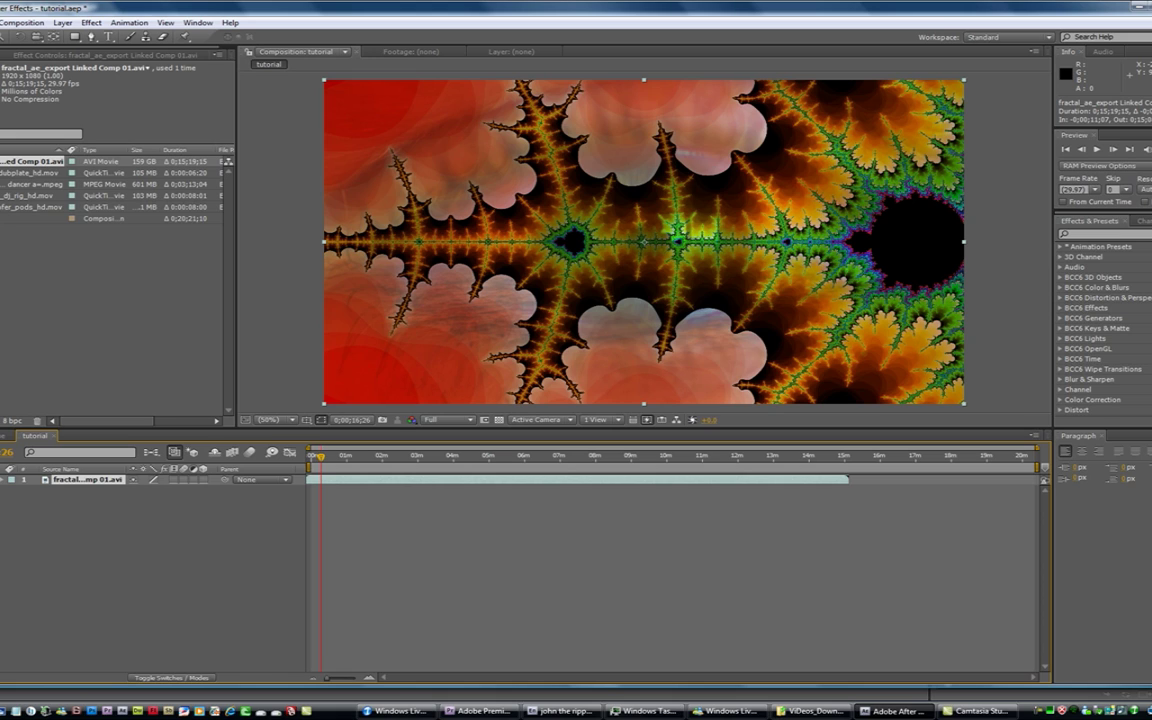
left_click_drag(30, 172, 340, 480)
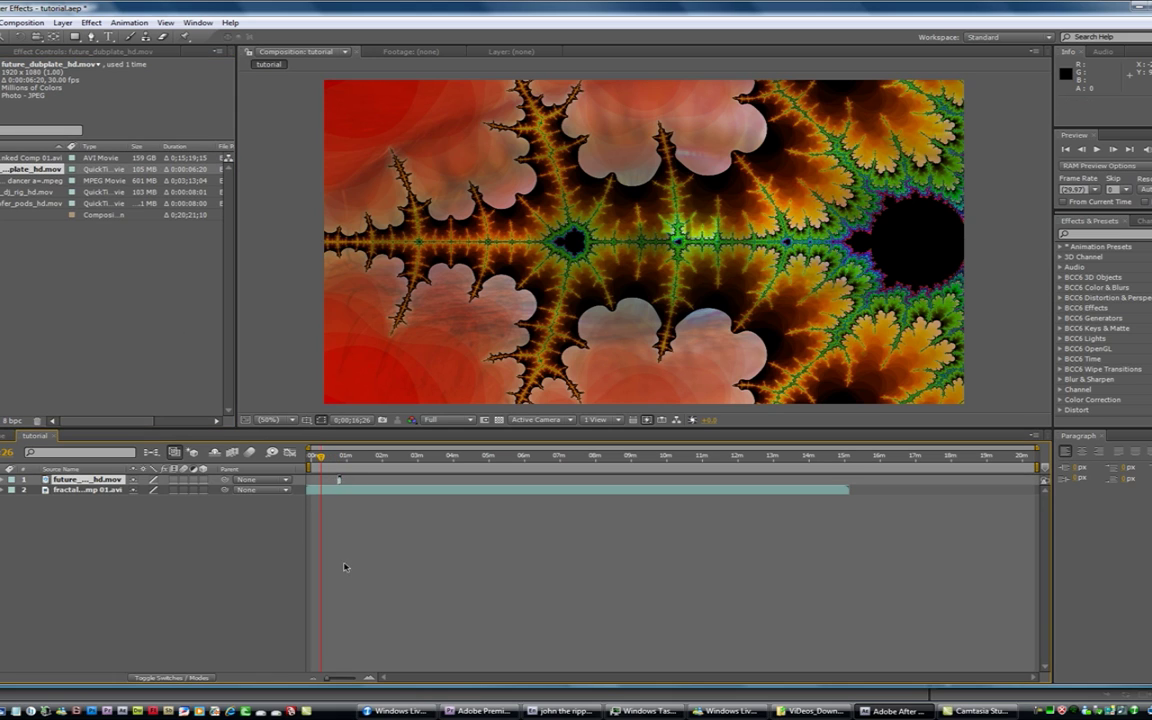
- Zoom the timeline to span about 2:45 and preview the dubplate clip around 0:47
left_click(373, 681)
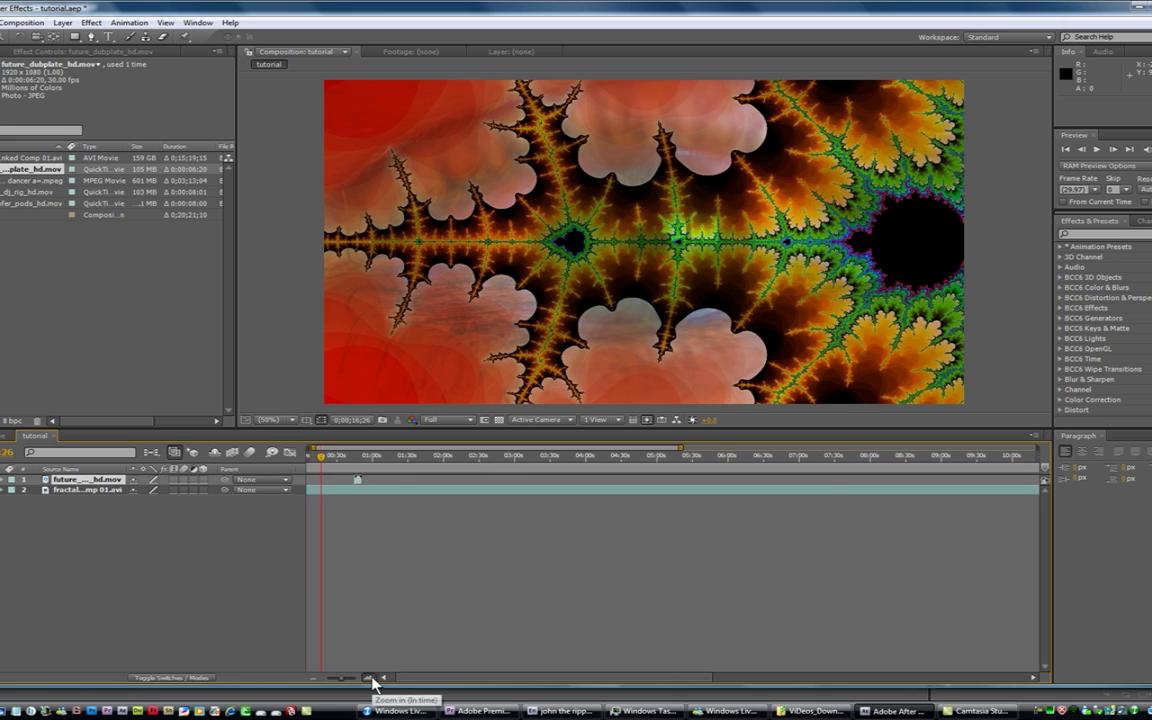
left_click(459, 457)
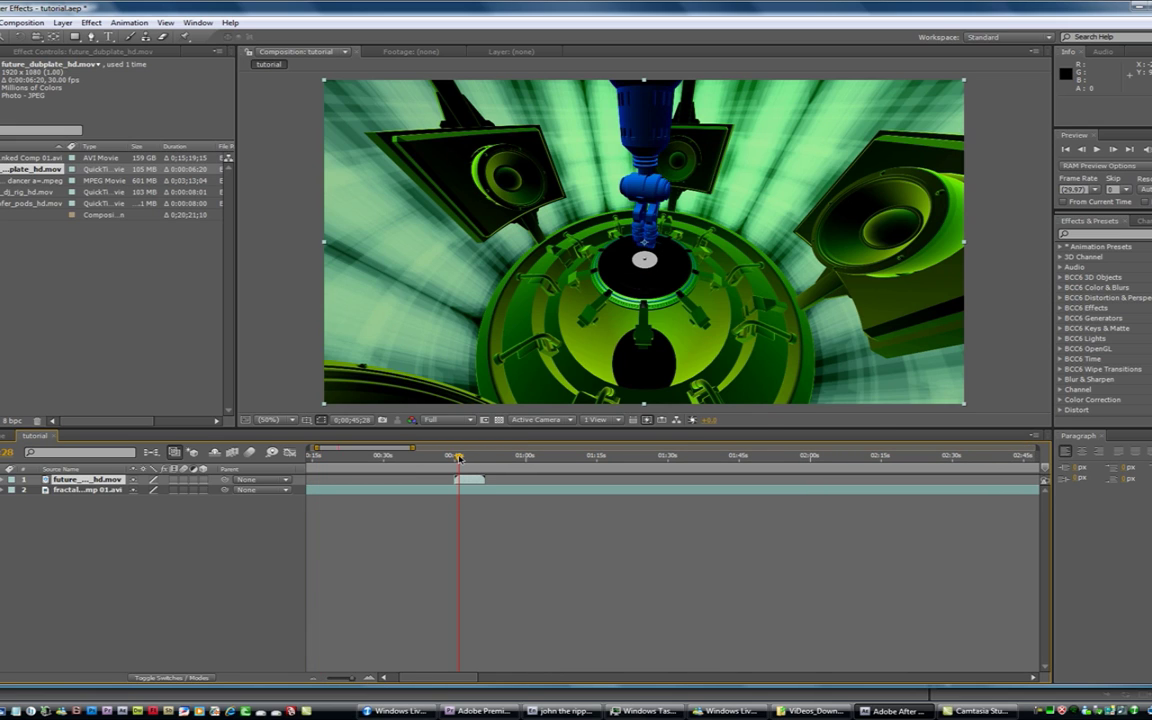
mouse_move(459, 457)
left_mouse_down()
mouse_move(483, 469)
mouse_move(467, 467)
left_mouse_up()
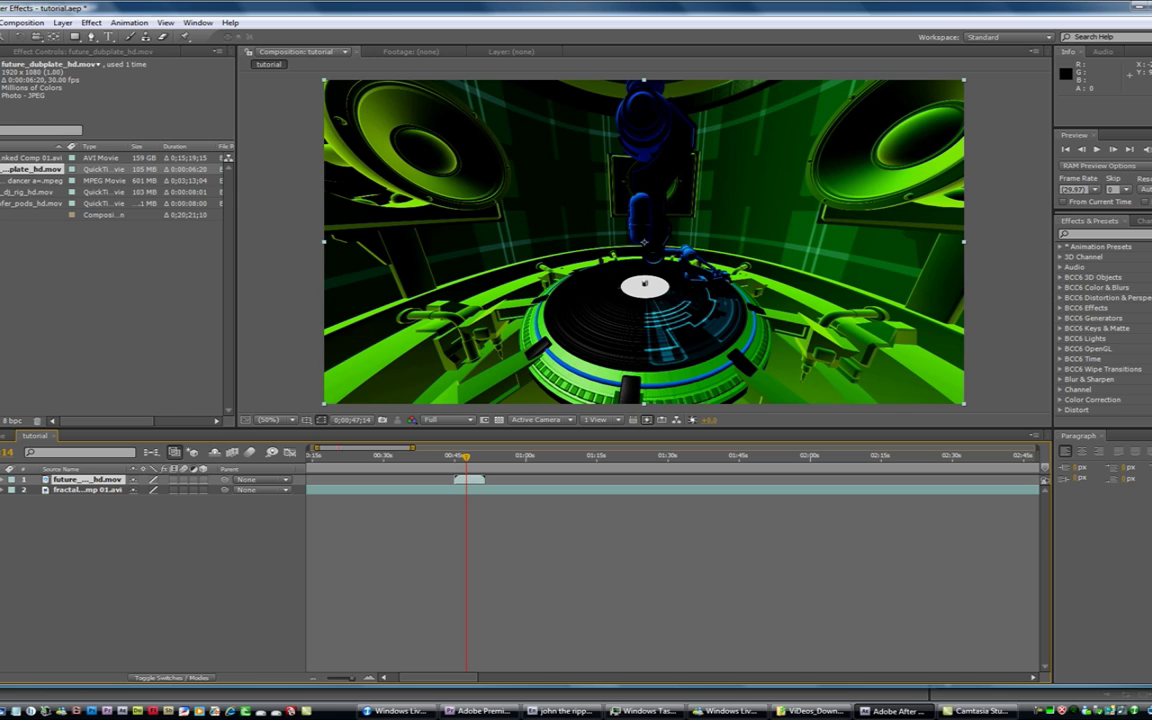
left_click(35, 180)
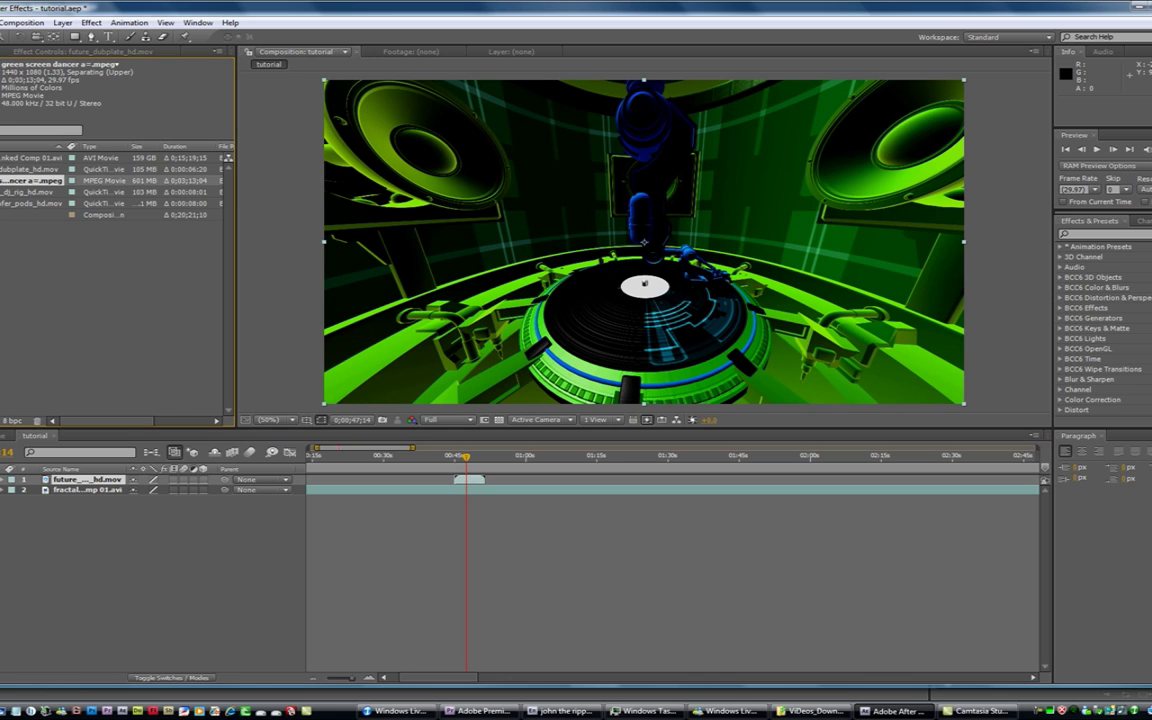
- Add green screen dancer a=.mpeg as layer 2 and view it around 1:00
left_click_drag(35, 180, 393, 487)
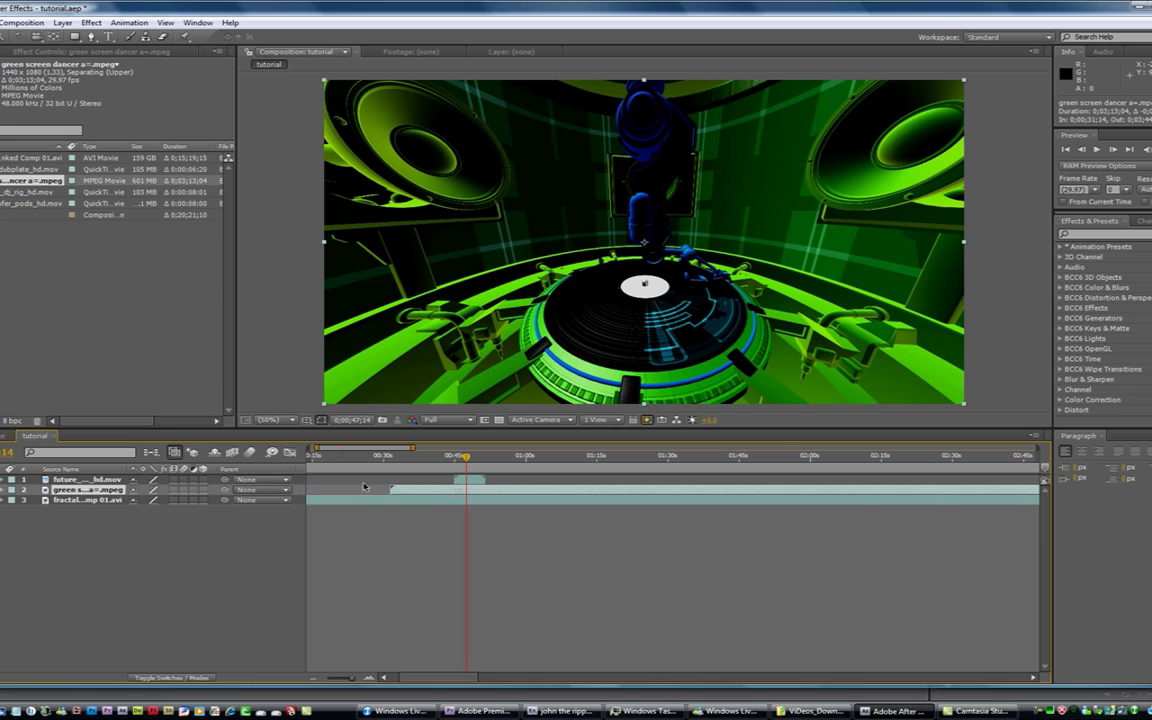
left_click(529, 457)
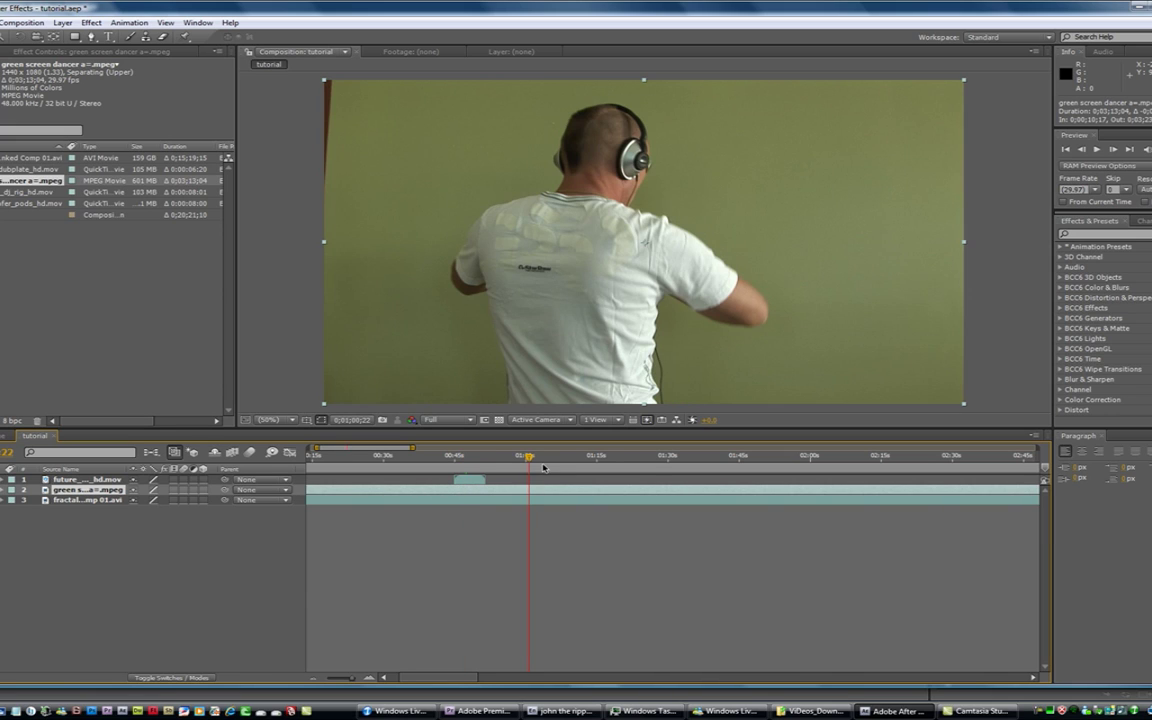
left_click_drag(529, 458, 543, 459)
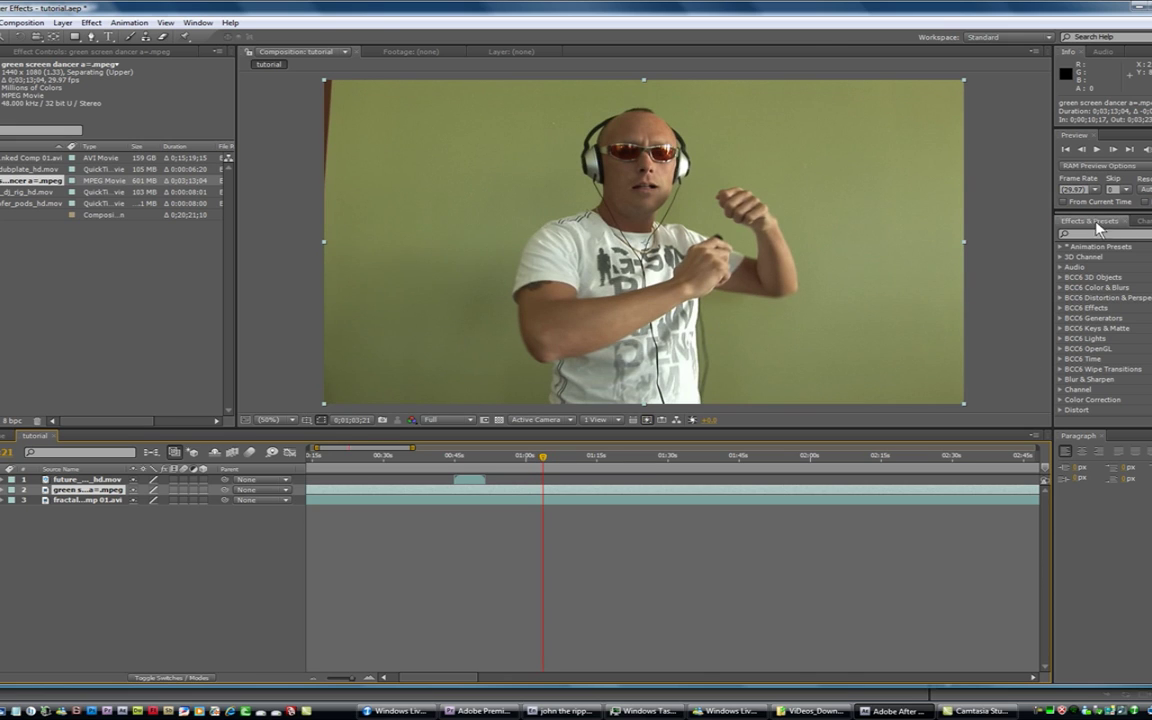
left_click(1099, 232)
- Apply Keylight (1.2) to the dancer layer, sampling the green backdrop as Screen Colour
type("key")
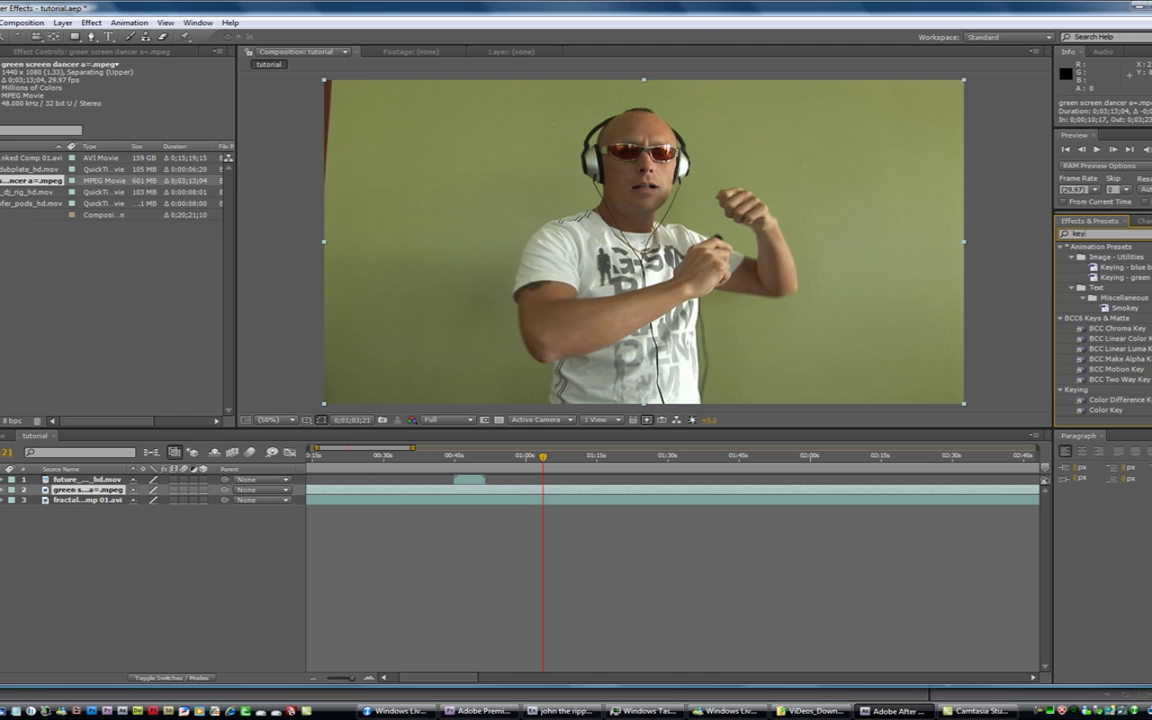
scroll(1100, 330, "down", 2)
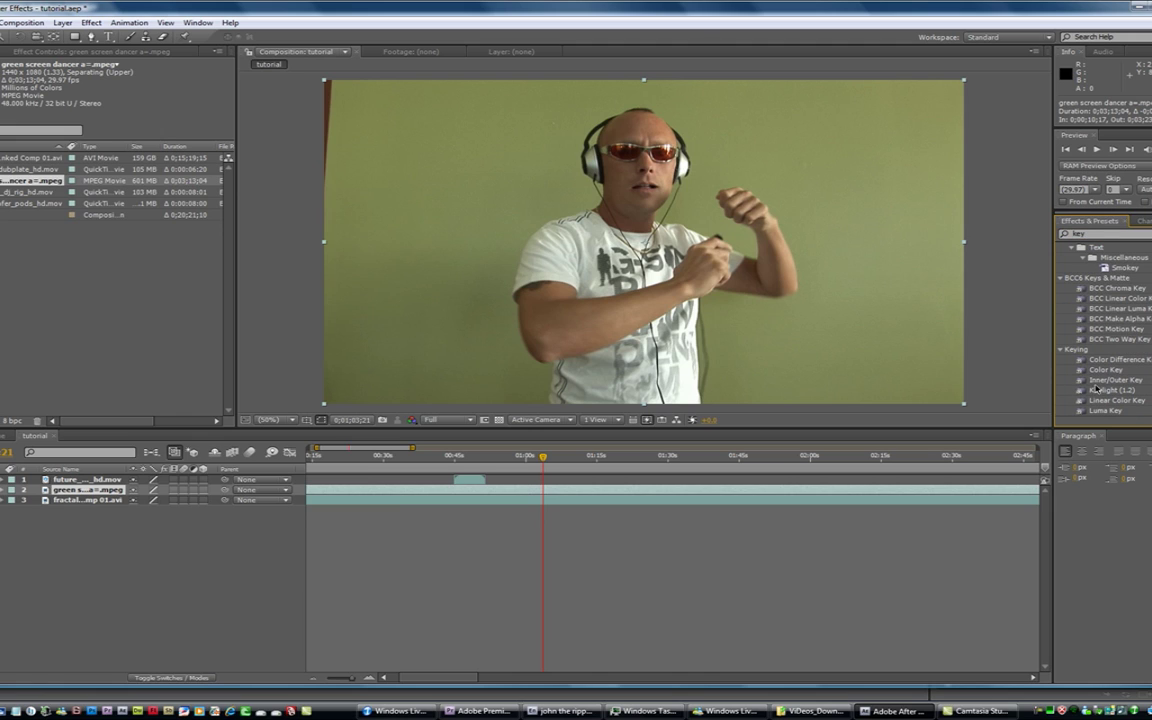
left_click_drag(1084, 393, 499, 490)
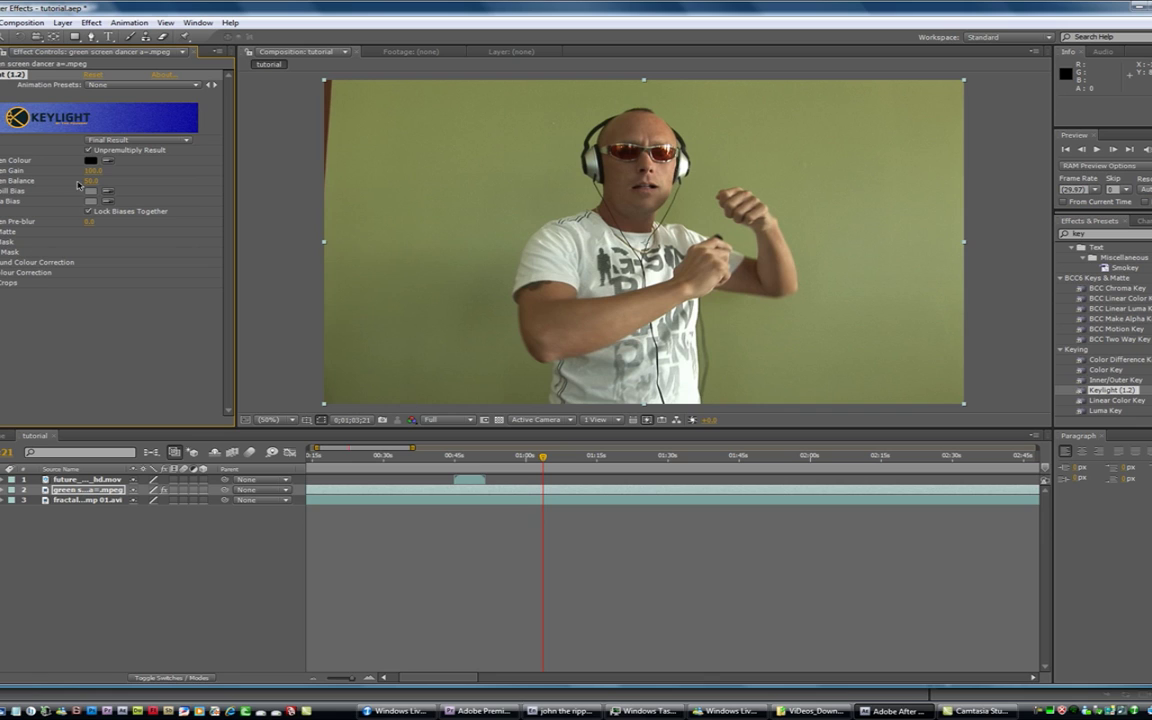
left_click(107, 163)
left_click(421, 180)
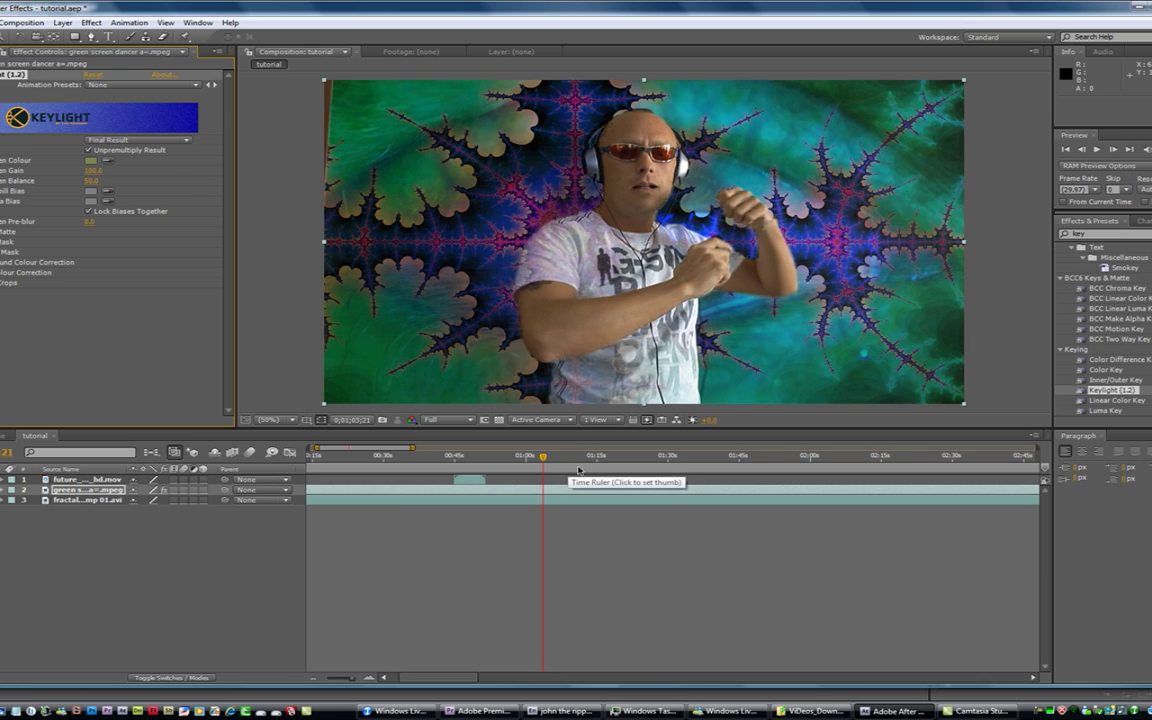
left_click(475, 459)
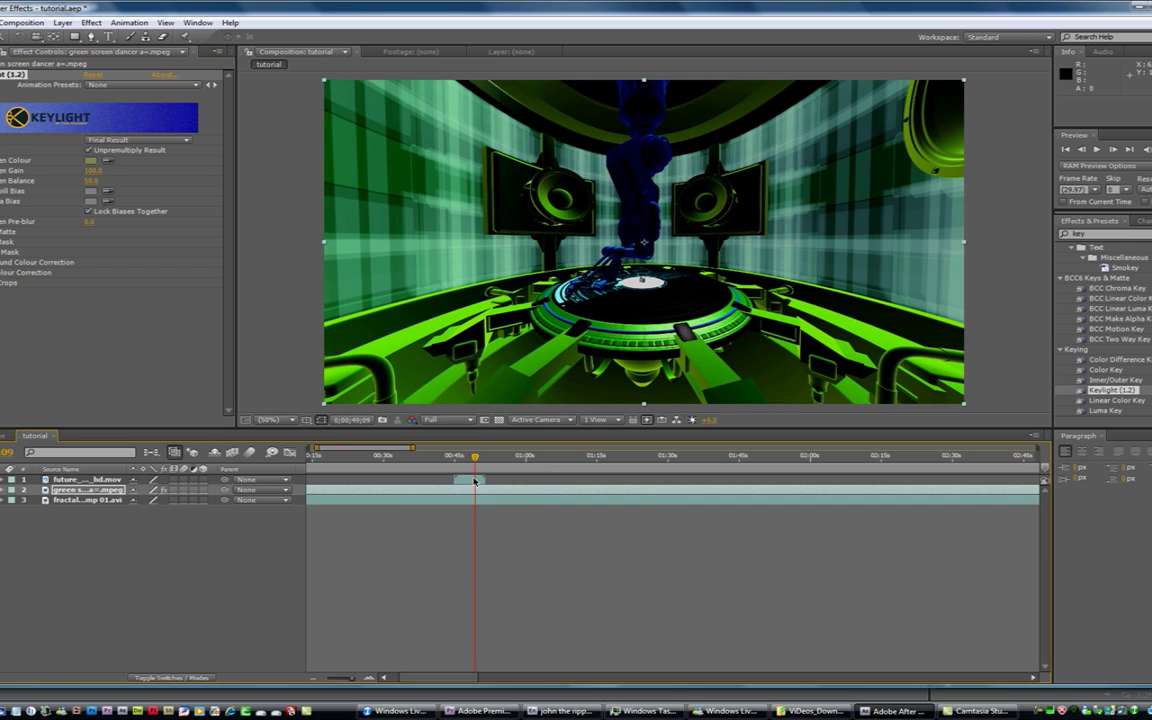
- Set the future_dubplate_hd.mov layer to Overlay blending and preview the composite
right_click(466, 485)
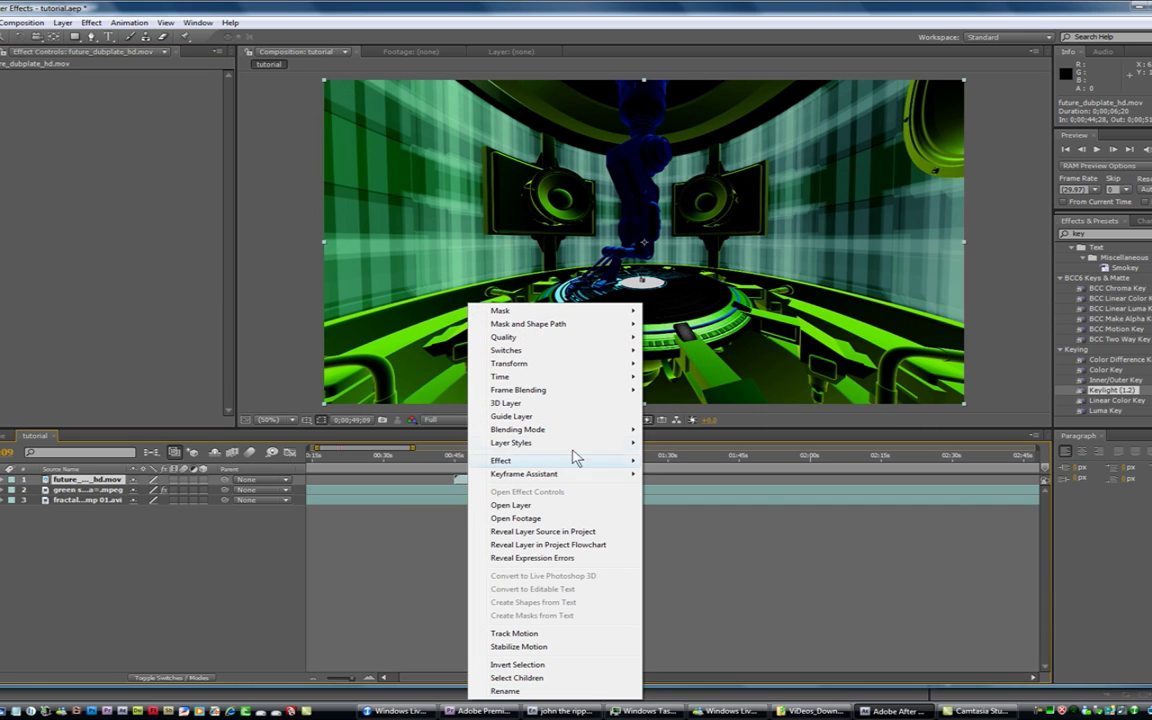
mouse_move(612, 436)
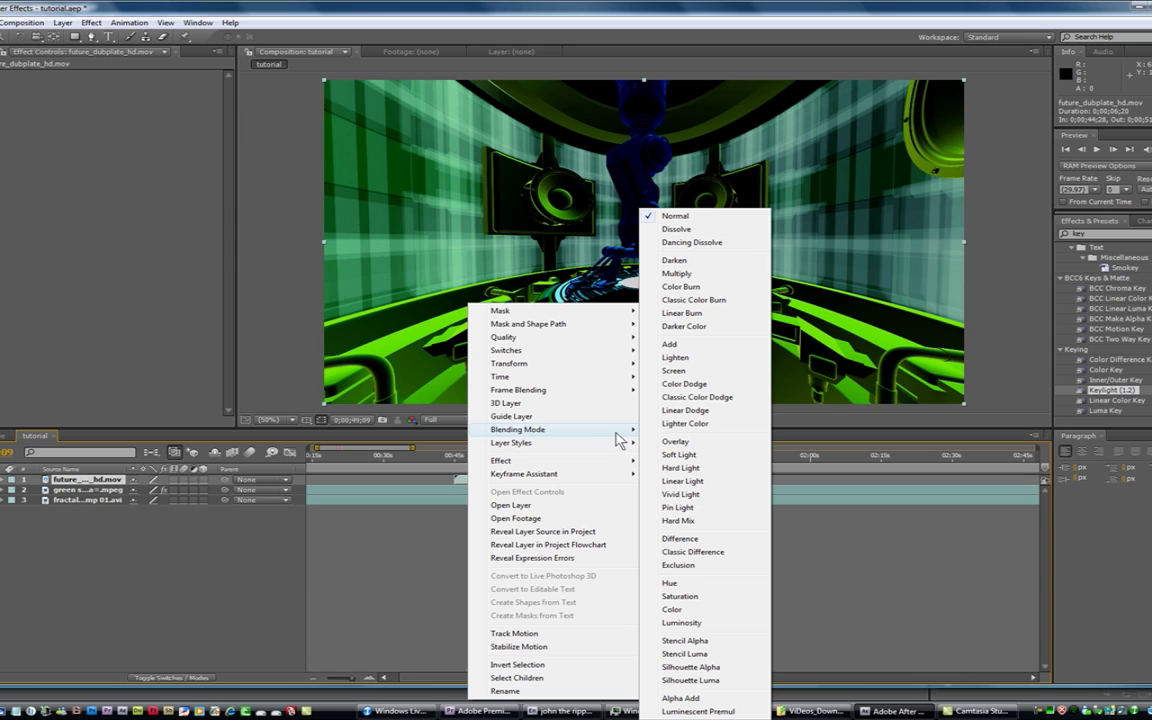
left_click(676, 441)
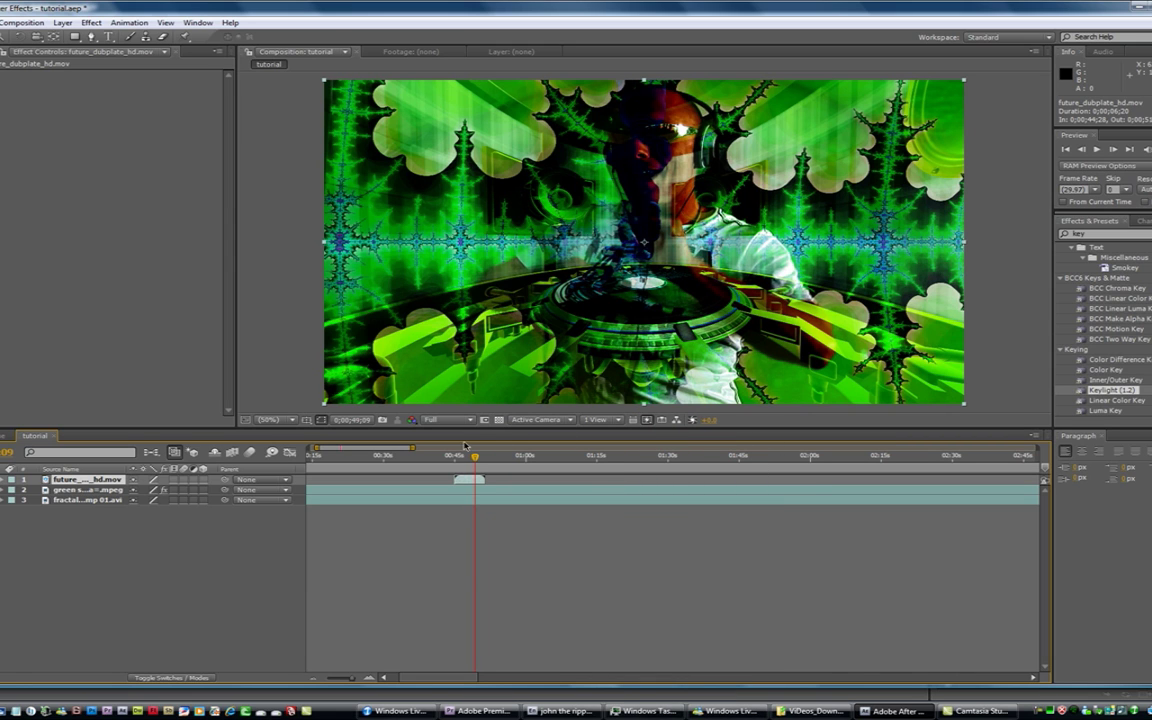
mouse_move(476, 459)
left_mouse_down()
mouse_move(463, 458)
mouse_move(468, 469)
left_mouse_up()
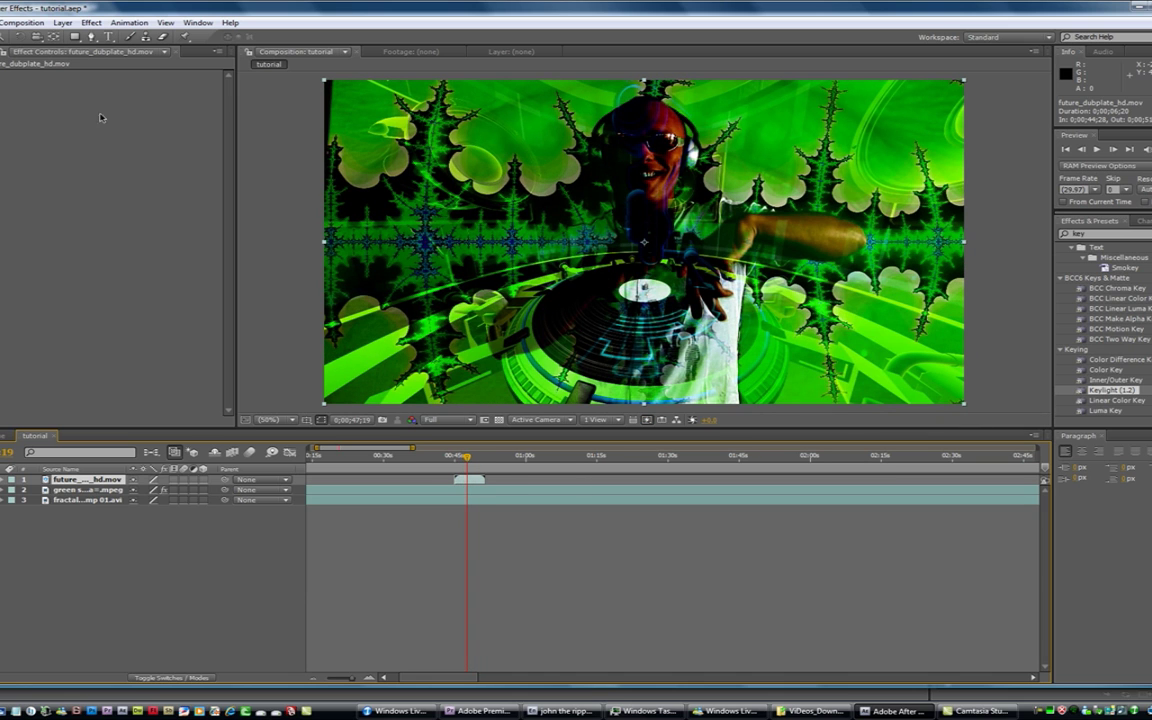
- Add organic_dj_rig_hd.mov as the top layer starting at the playhead, with the dancer above the dubplate
key("ctrl+0")
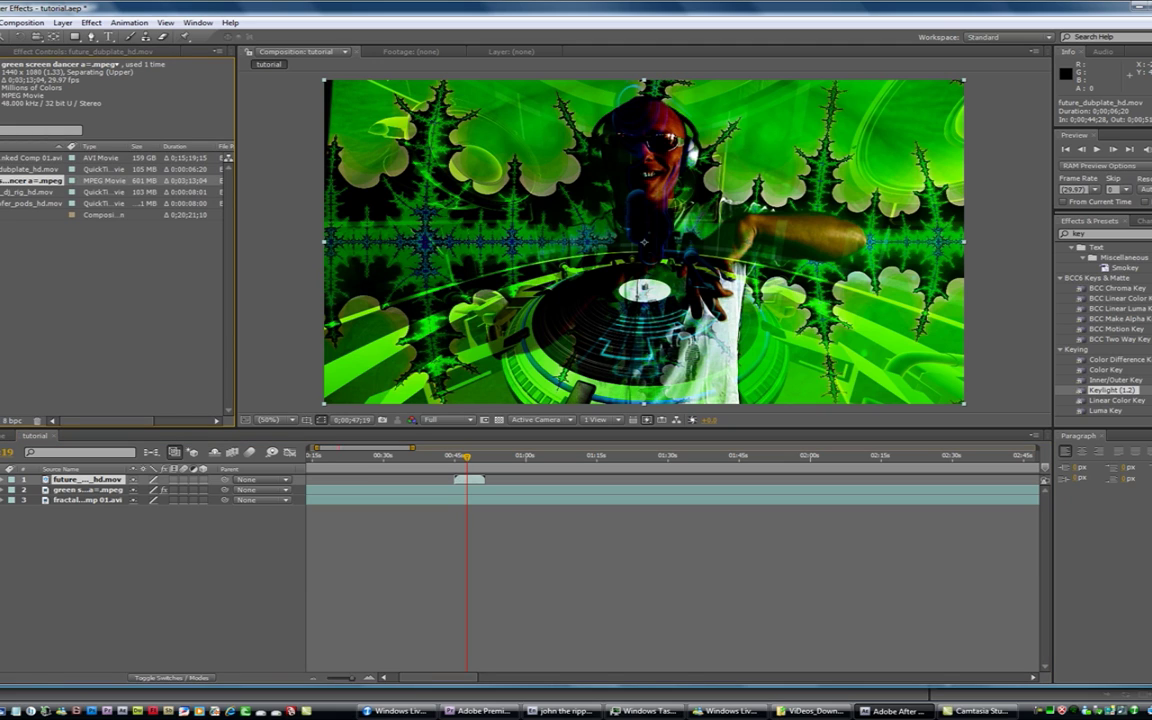
left_click(30, 169)
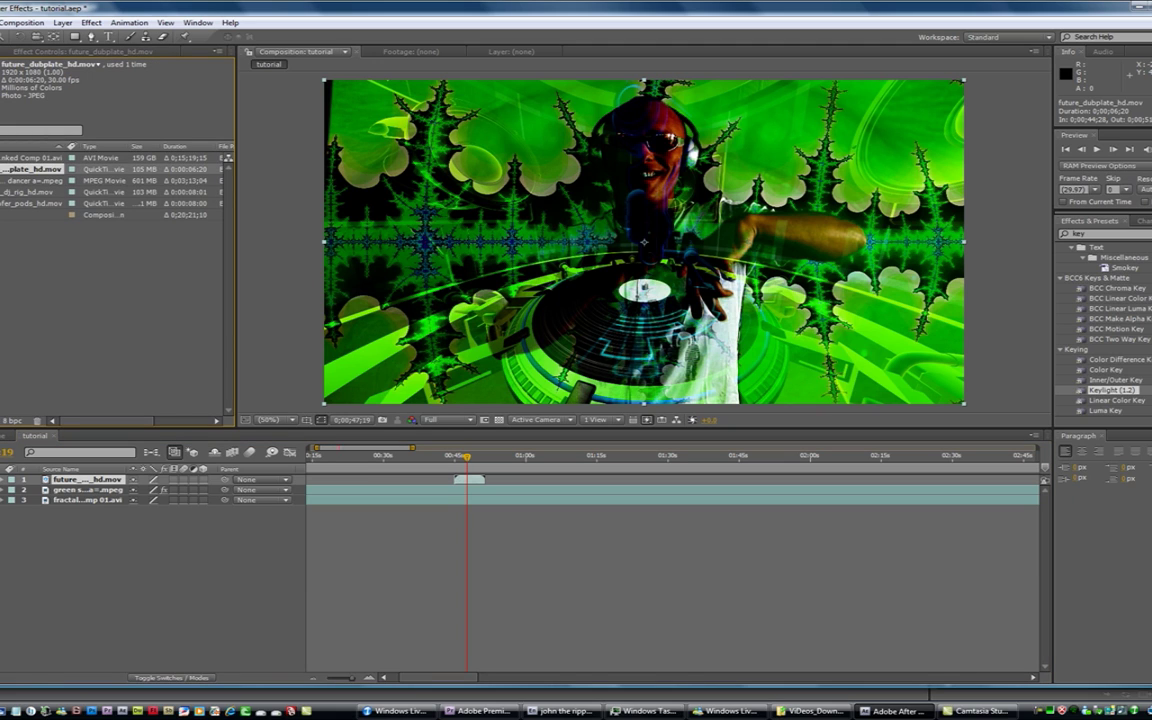
left_click(30, 191)
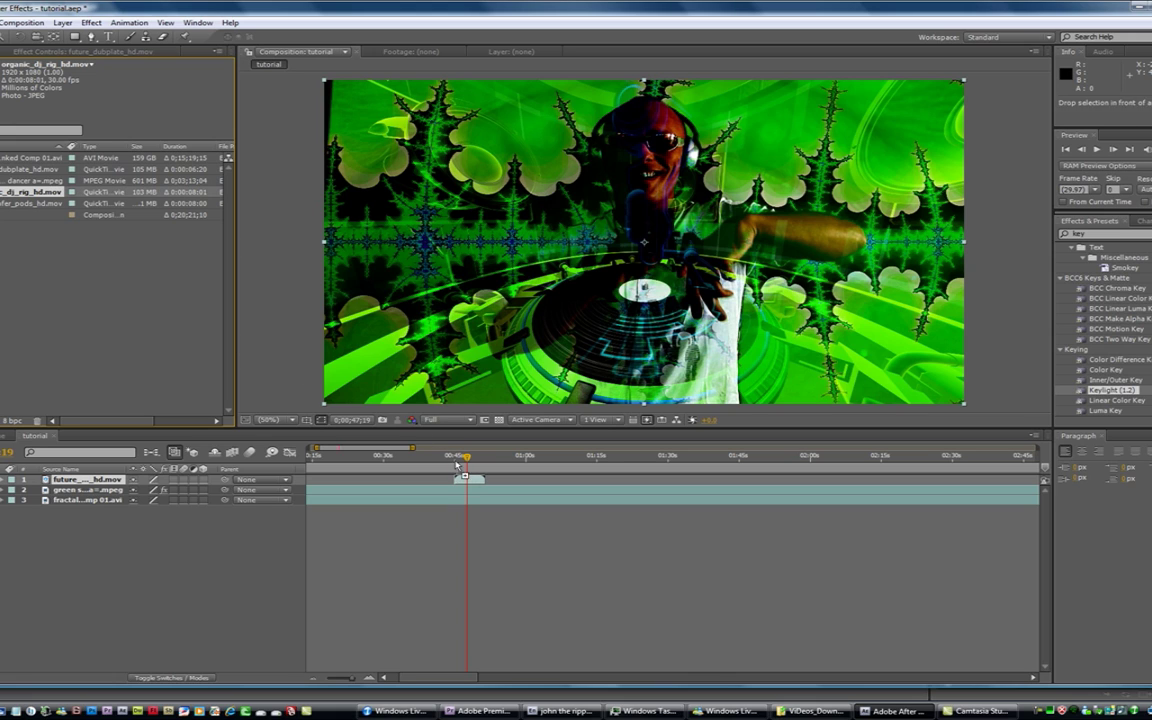
left_click_drag(469, 478, 493, 482)
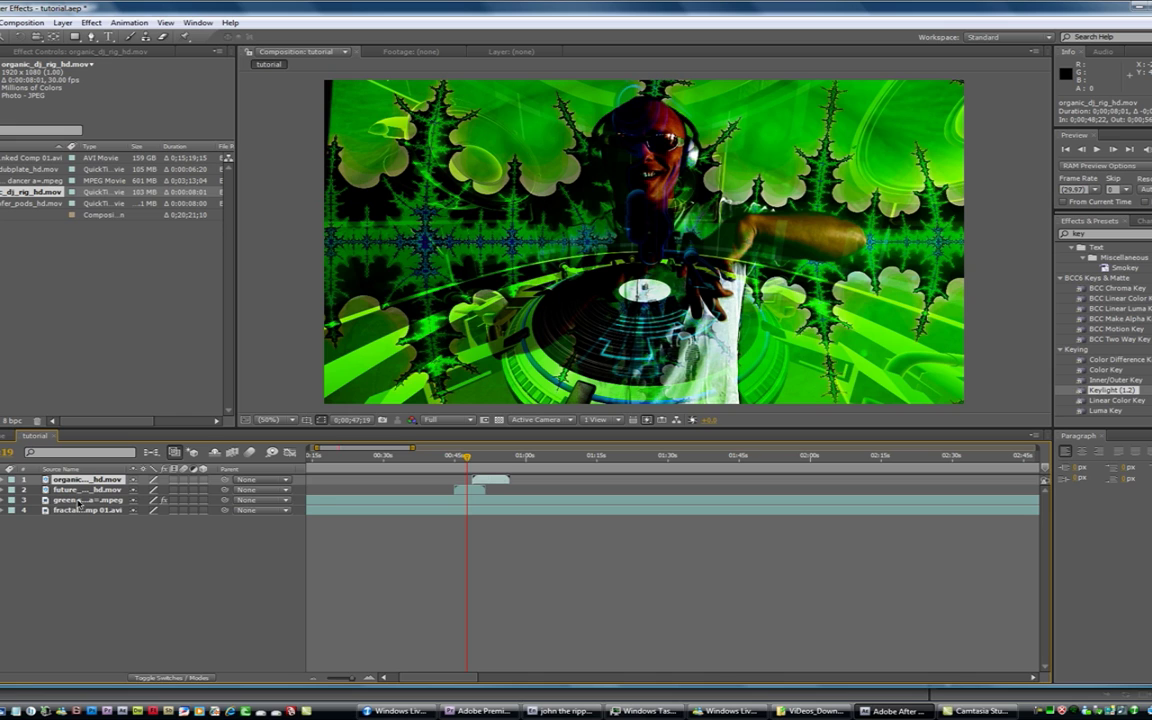
left_click_drag(80, 503, 85, 489)
left_click_drag(482, 478, 463, 484)
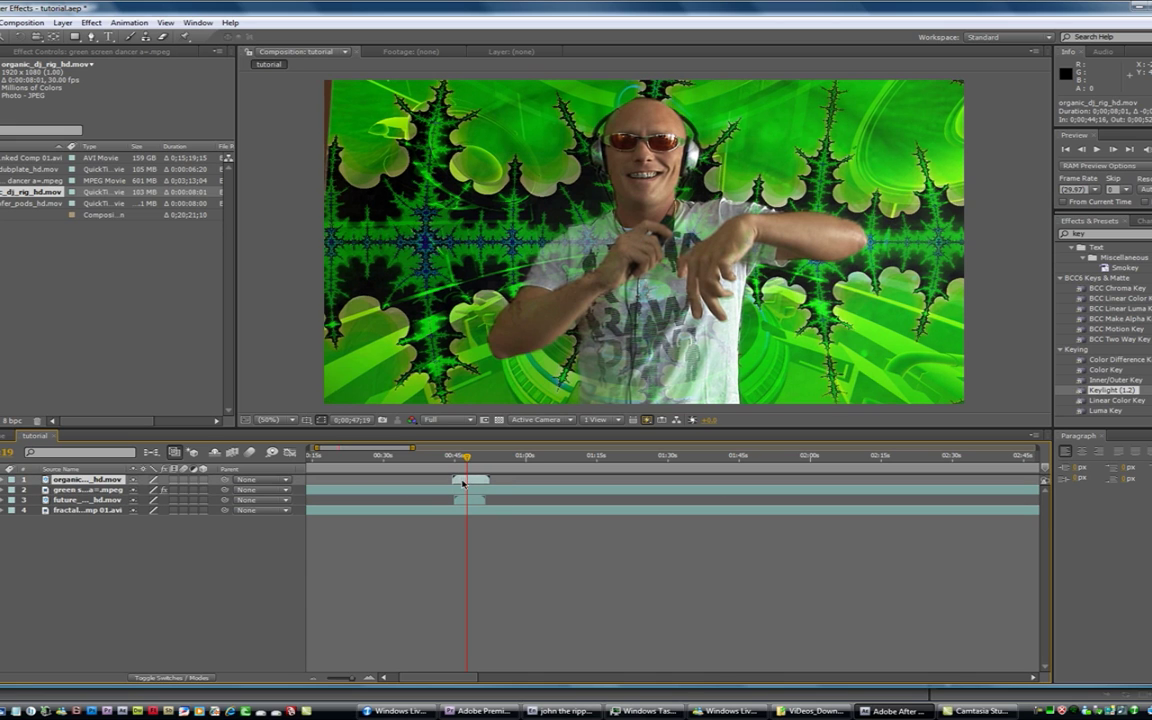
- Set the organic_dj_rig_hd layer's blending mode to Hue and scrub to preview earlier frames
right_click(463, 484)
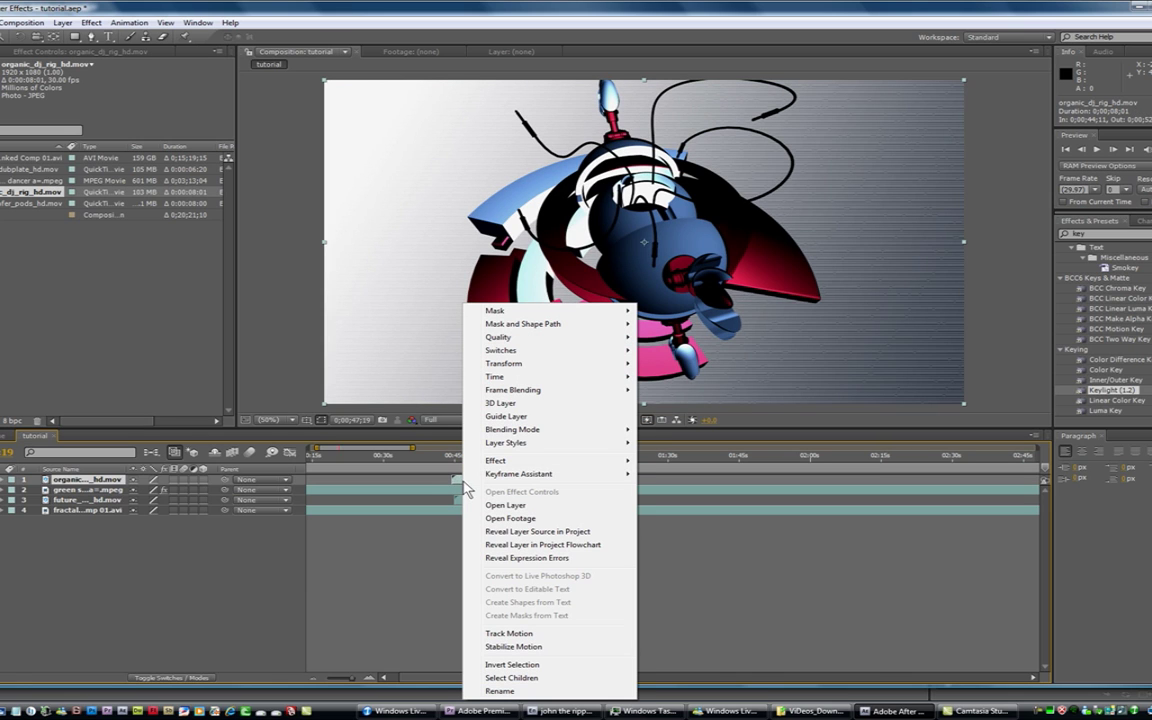
mouse_move(607, 438)
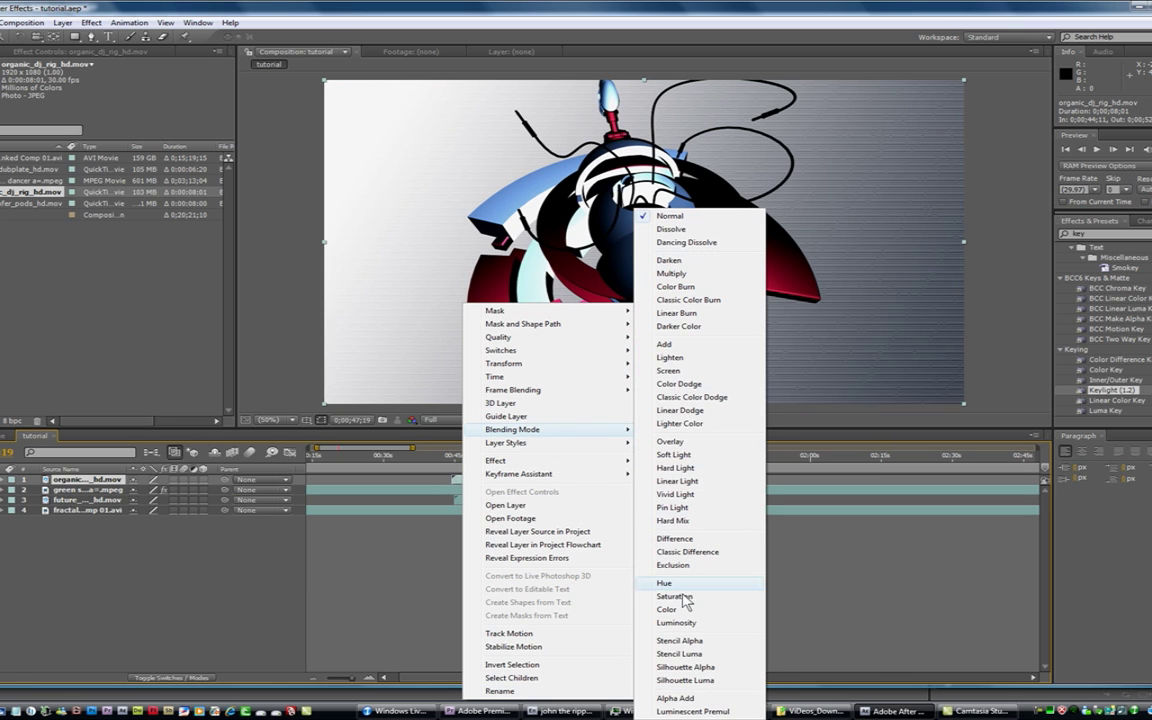
left_click(664, 584)
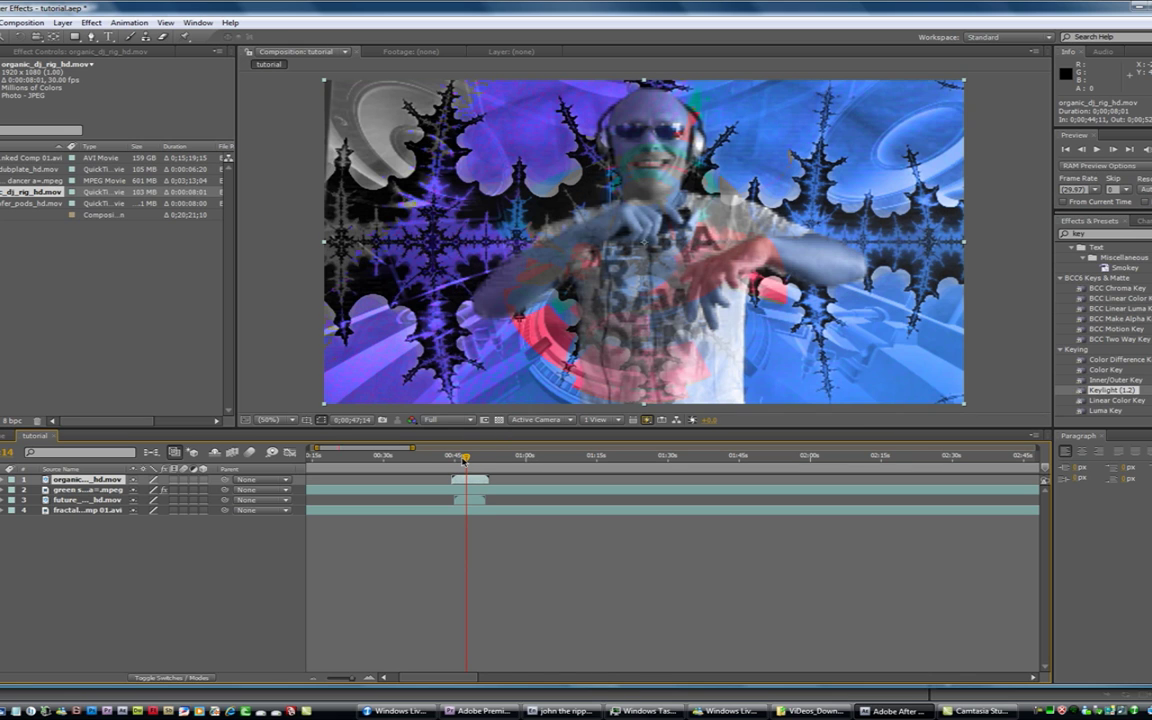
left_click_drag(465, 457, 464, 465)
- Switch the DJ layer to a different blending mode and scrub forward to preview the blend
right_click(464, 480)
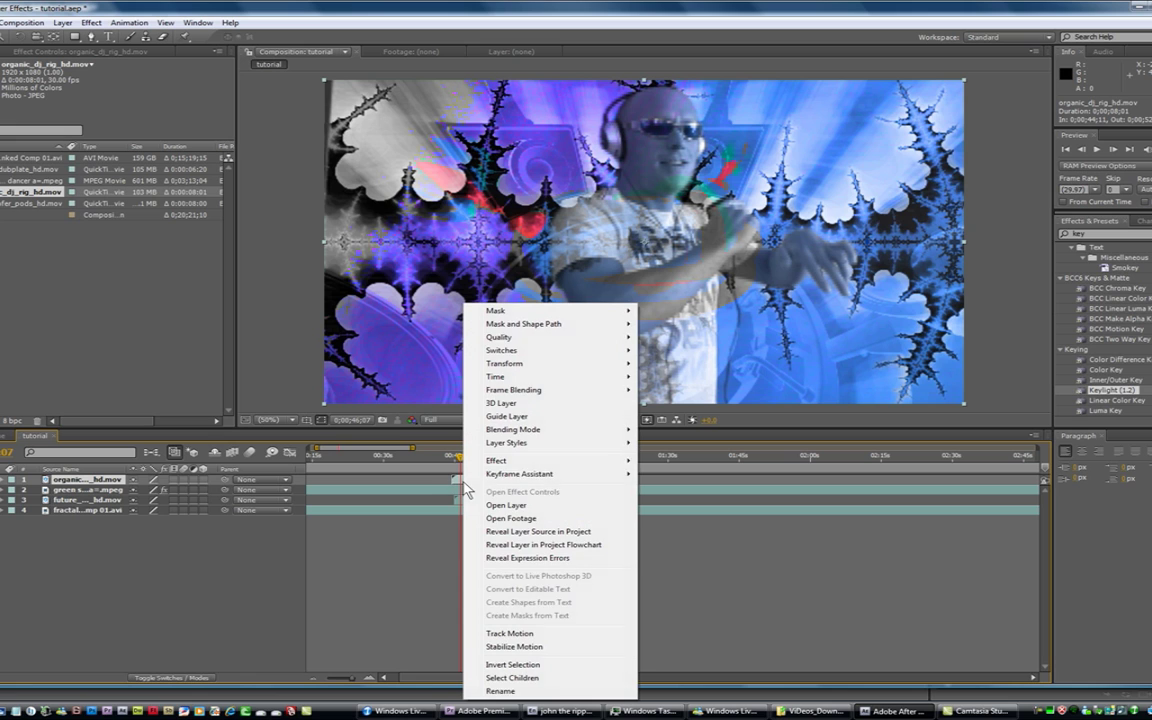
mouse_move(597, 436)
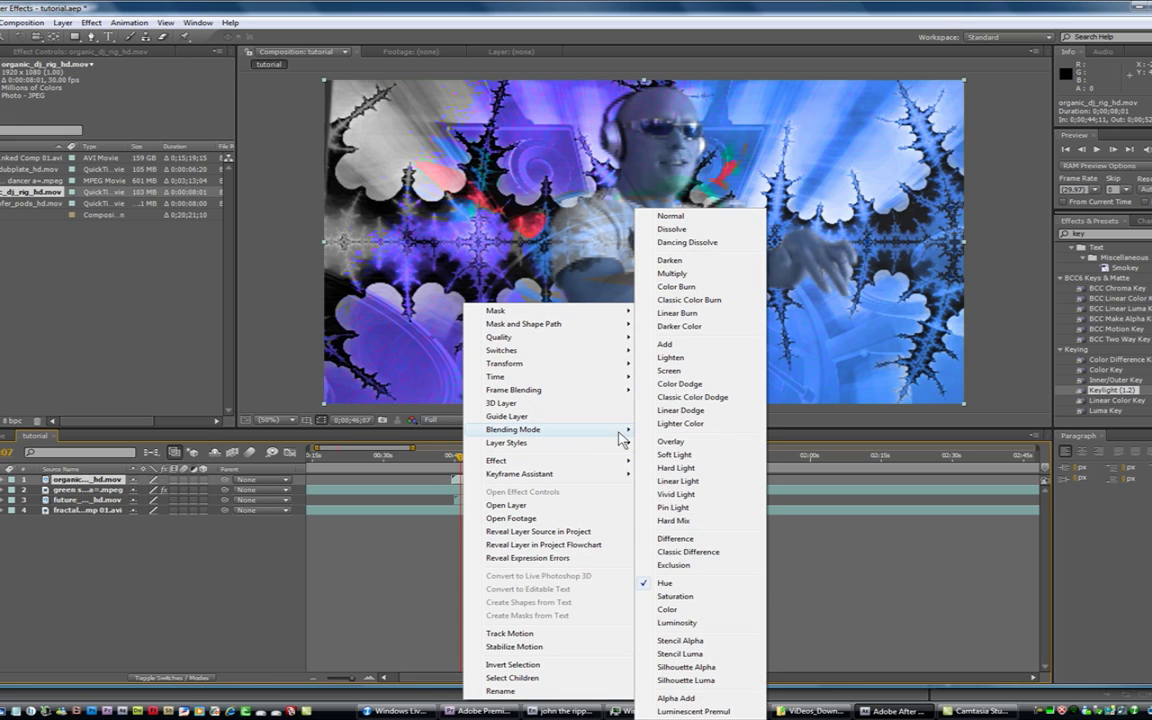
left_click(670, 441)
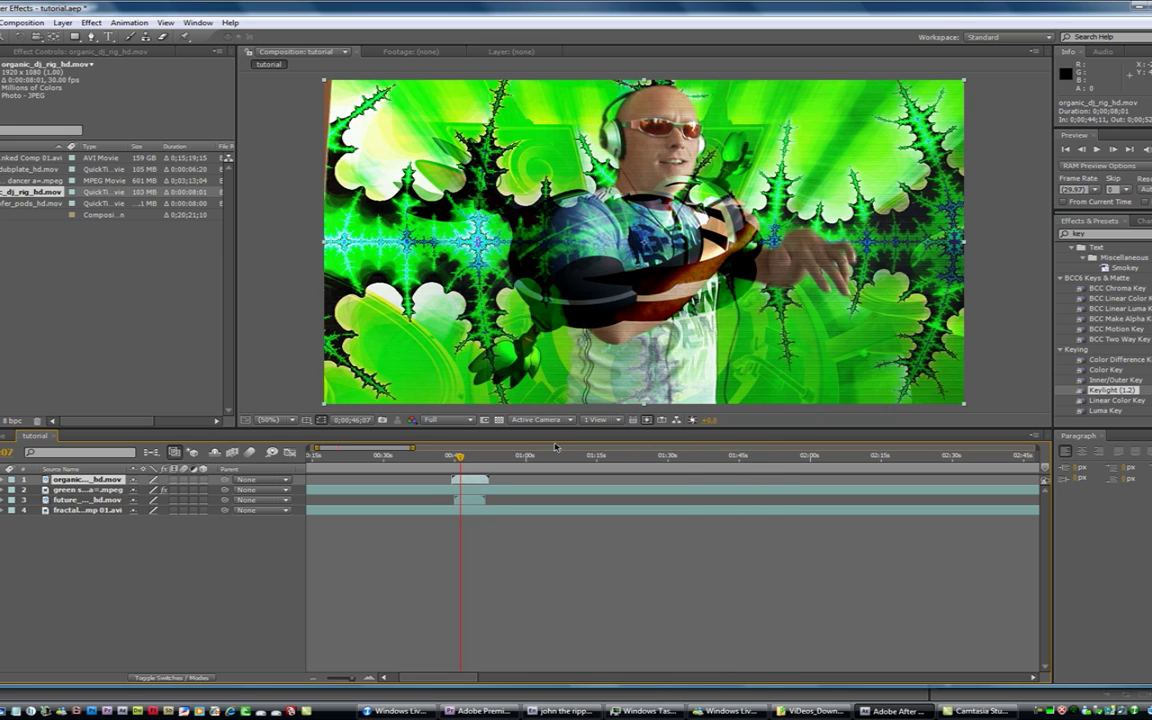
left_click_drag(461, 458, 478, 468)
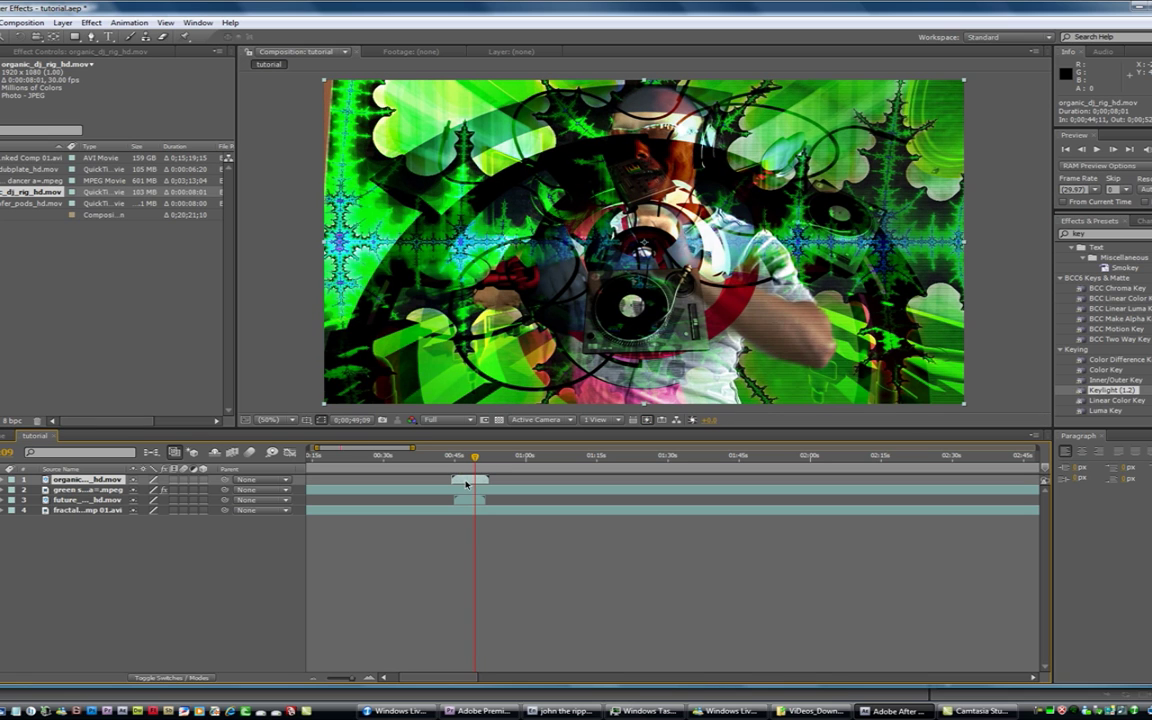
- Try Multiply and then Linear Burn as the DJ layer's blending mode
right_click(466, 484)
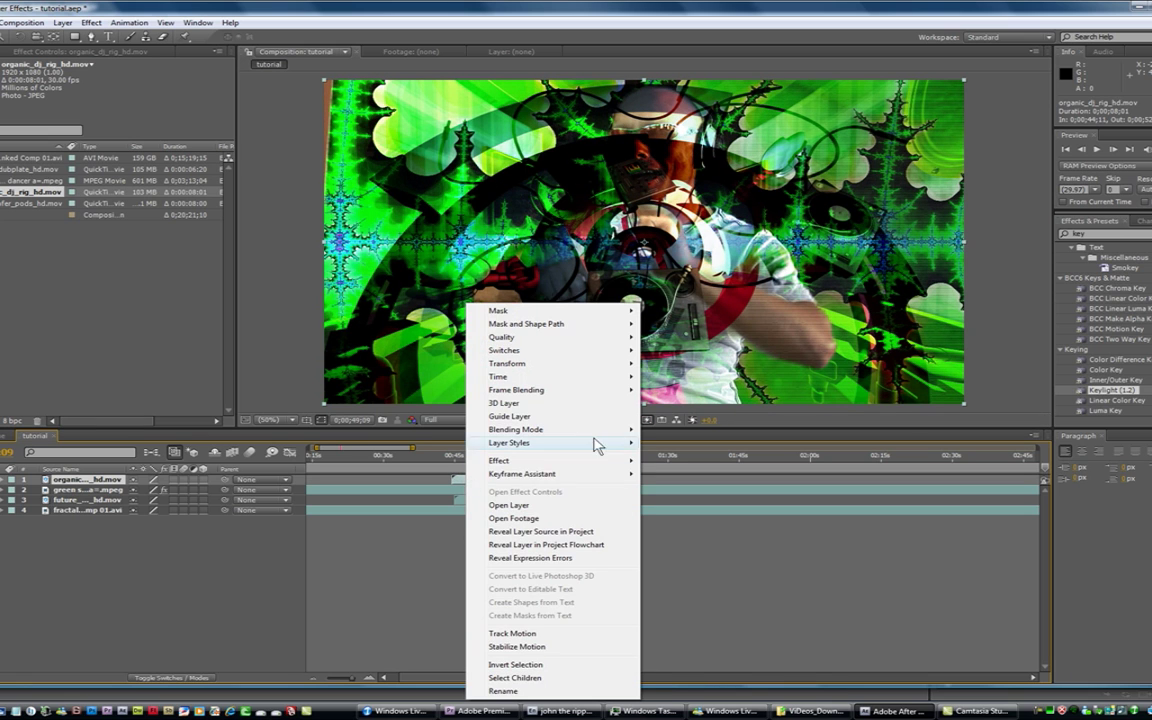
mouse_move(609, 432)
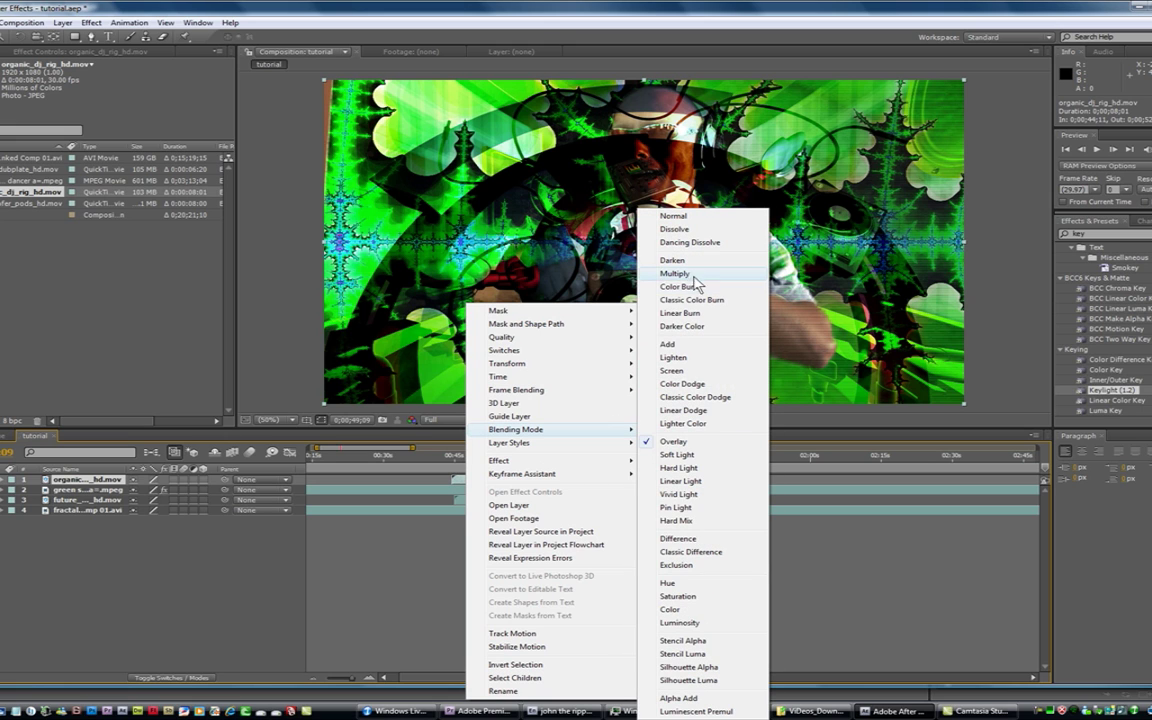
left_click(660, 260)
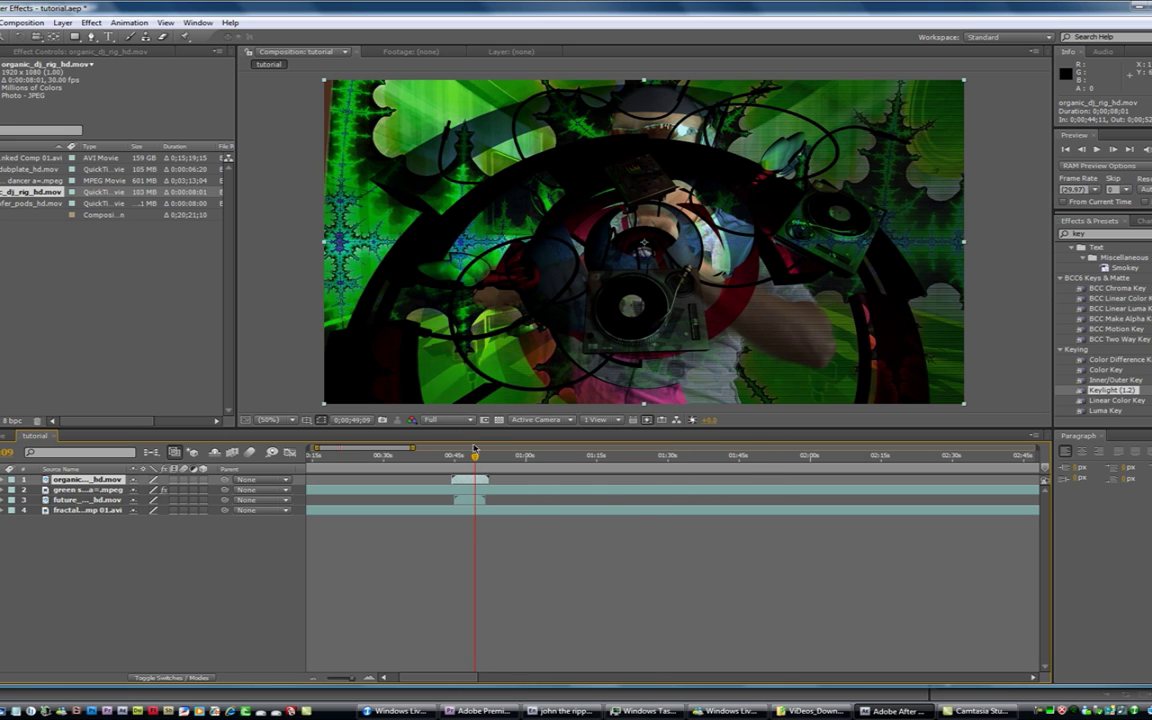
right_click(470, 487)
mouse_move(622, 431)
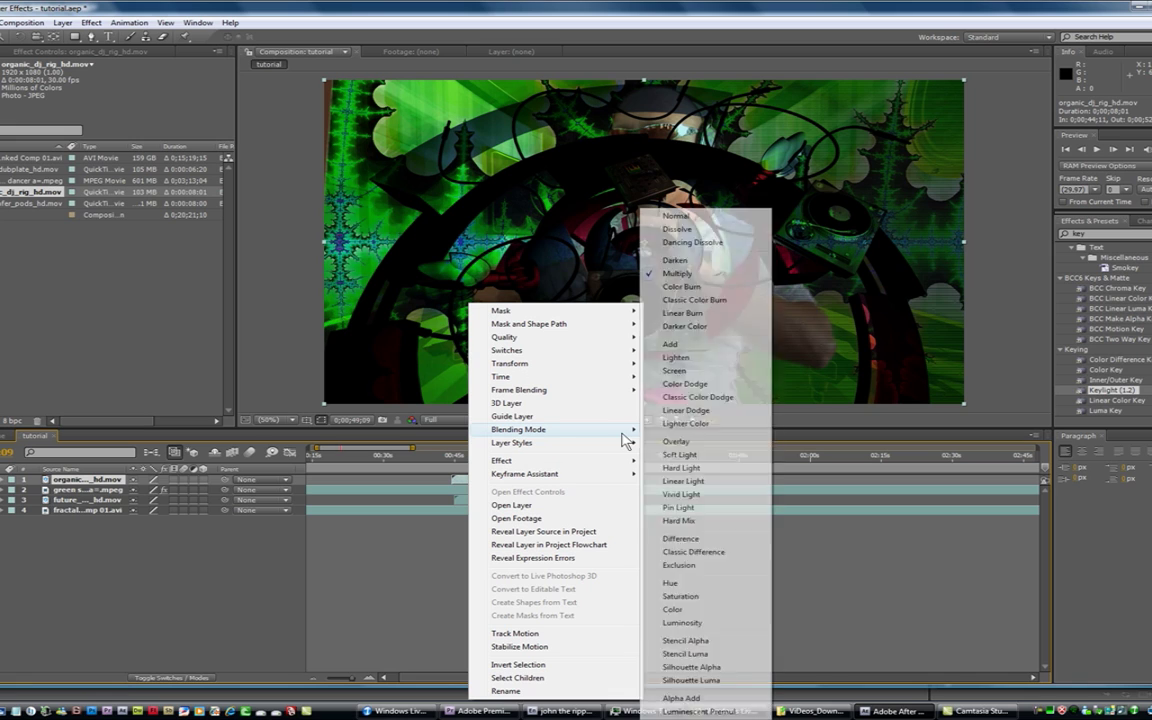
left_click(702, 314)
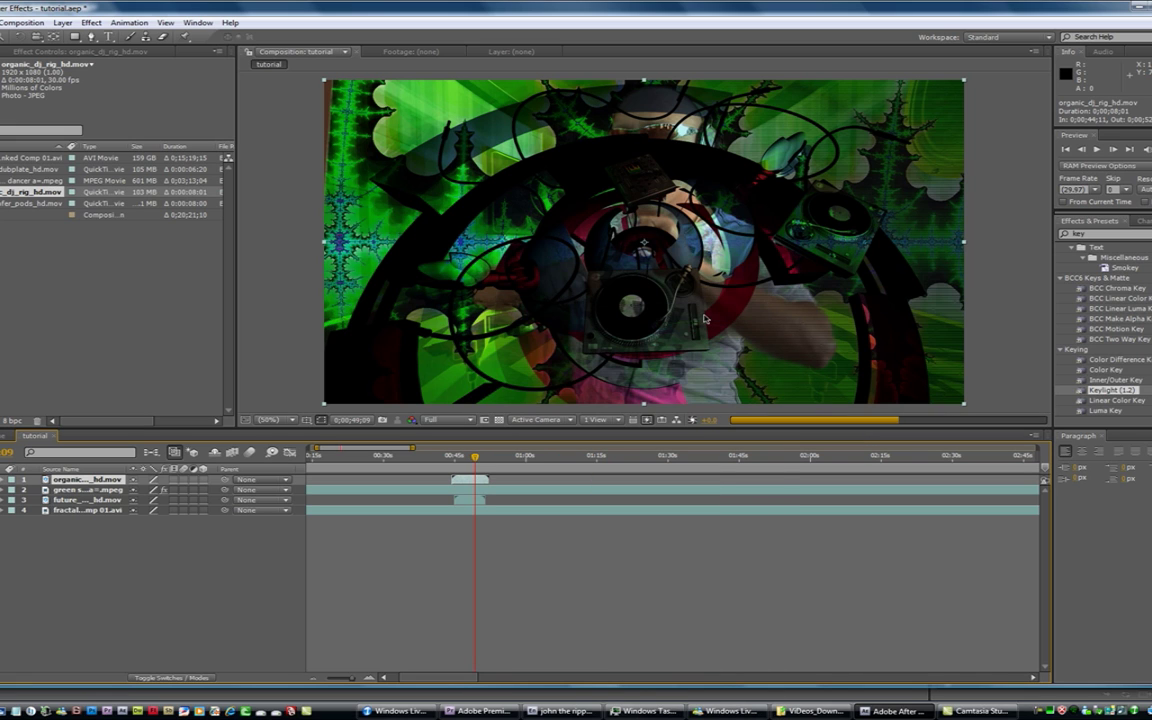
- Give the DJ layer a brighter blending mode and scrub back to an earlier frame
right_click(480, 481)
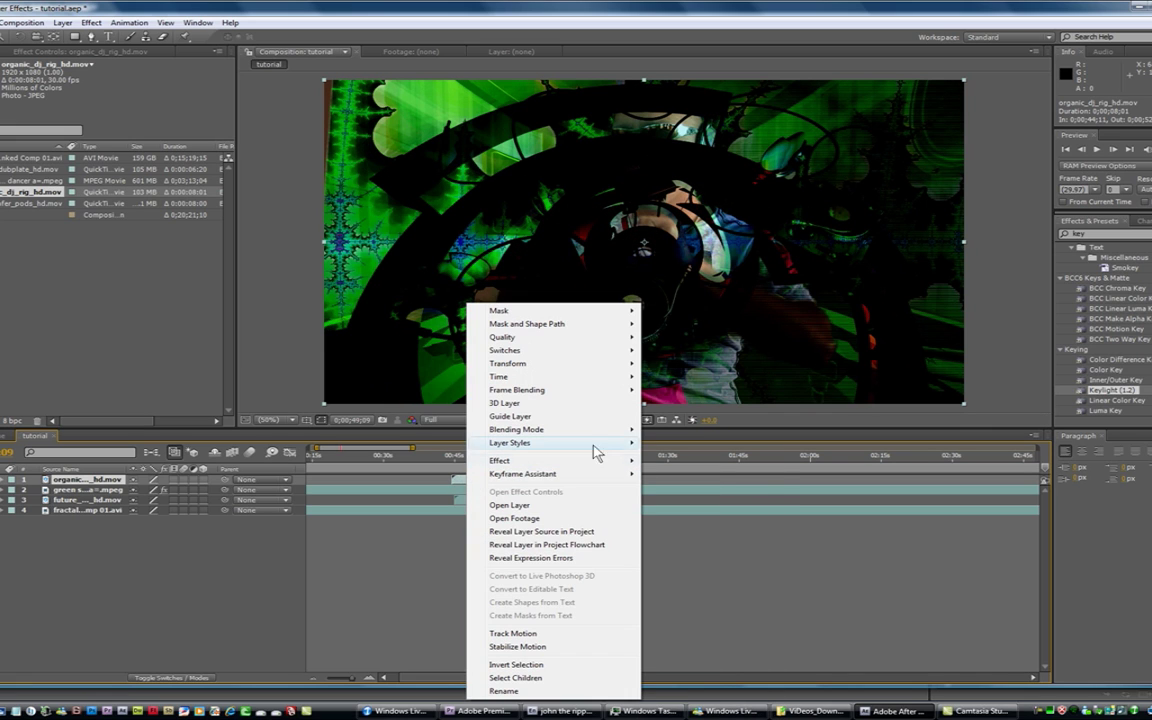
mouse_move(606, 432)
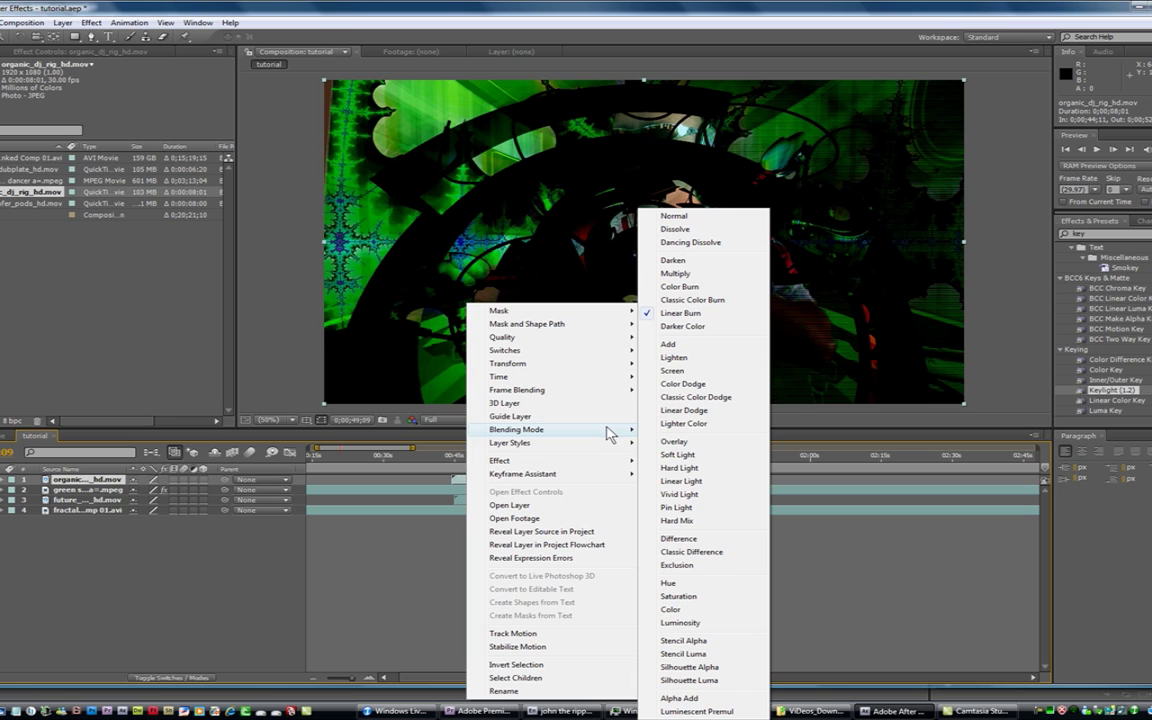
left_click(678, 455)
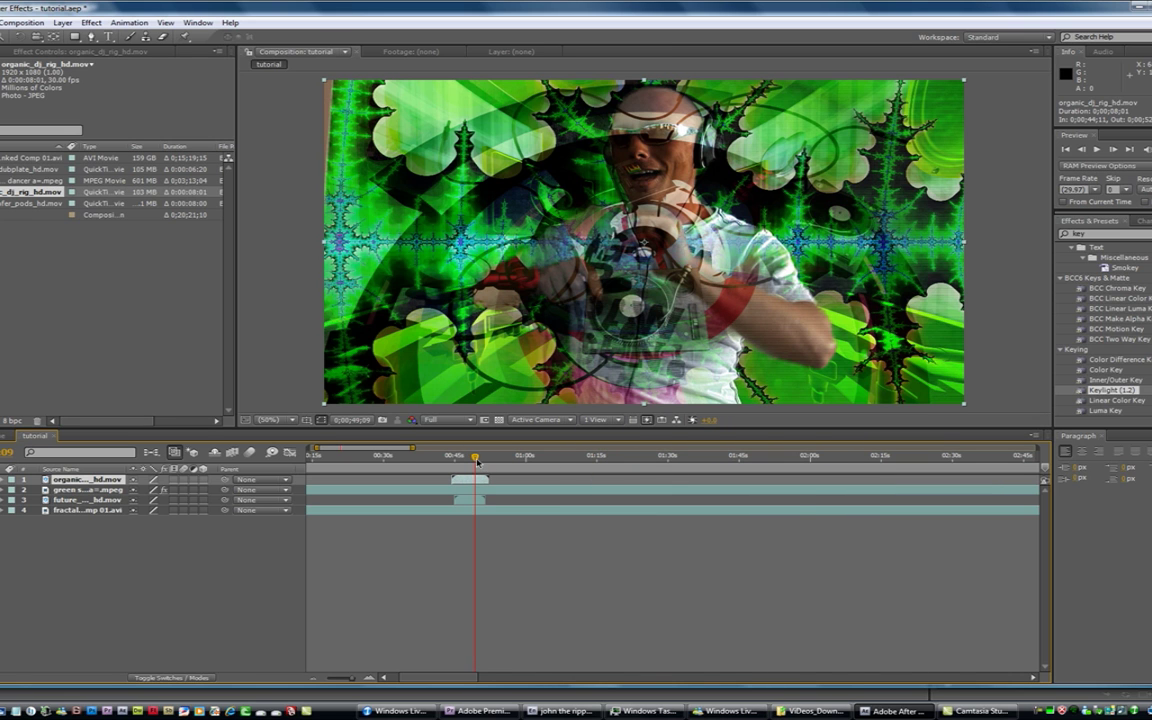
left_click_drag(476, 460, 471, 467)
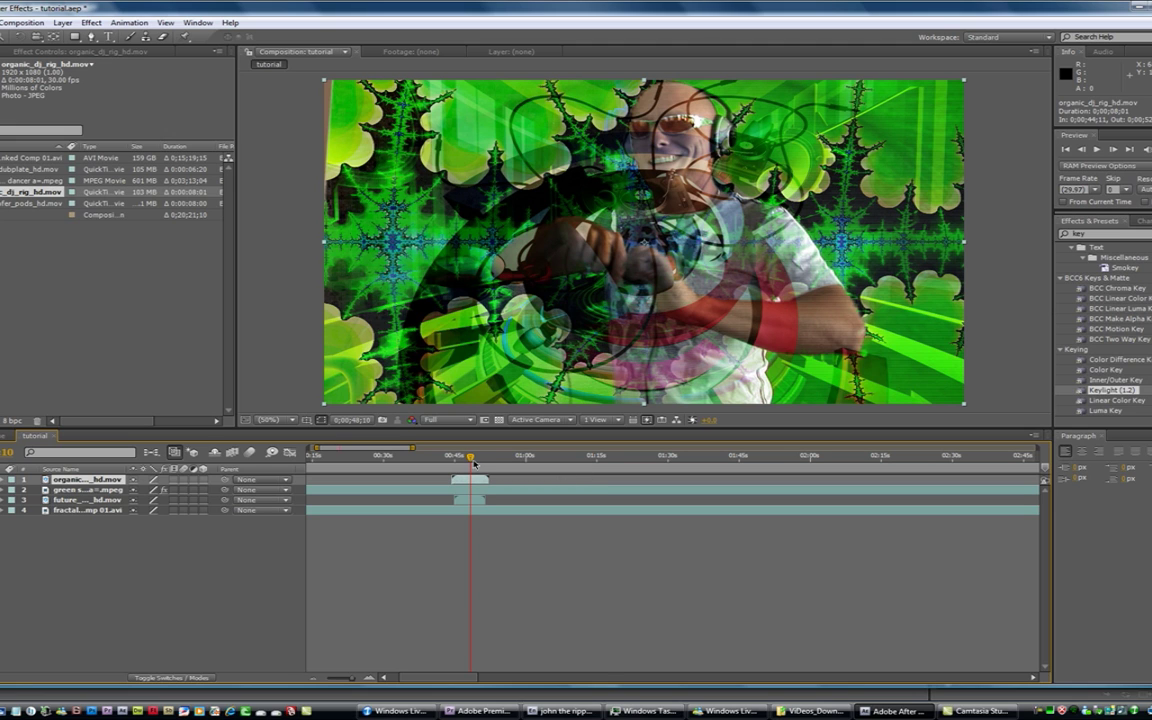
- Narrow the work area to start at 0;00;44;16 and end near the playhead, returning to 0;00;46;27
left_click_drag(472, 460, 483, 463)
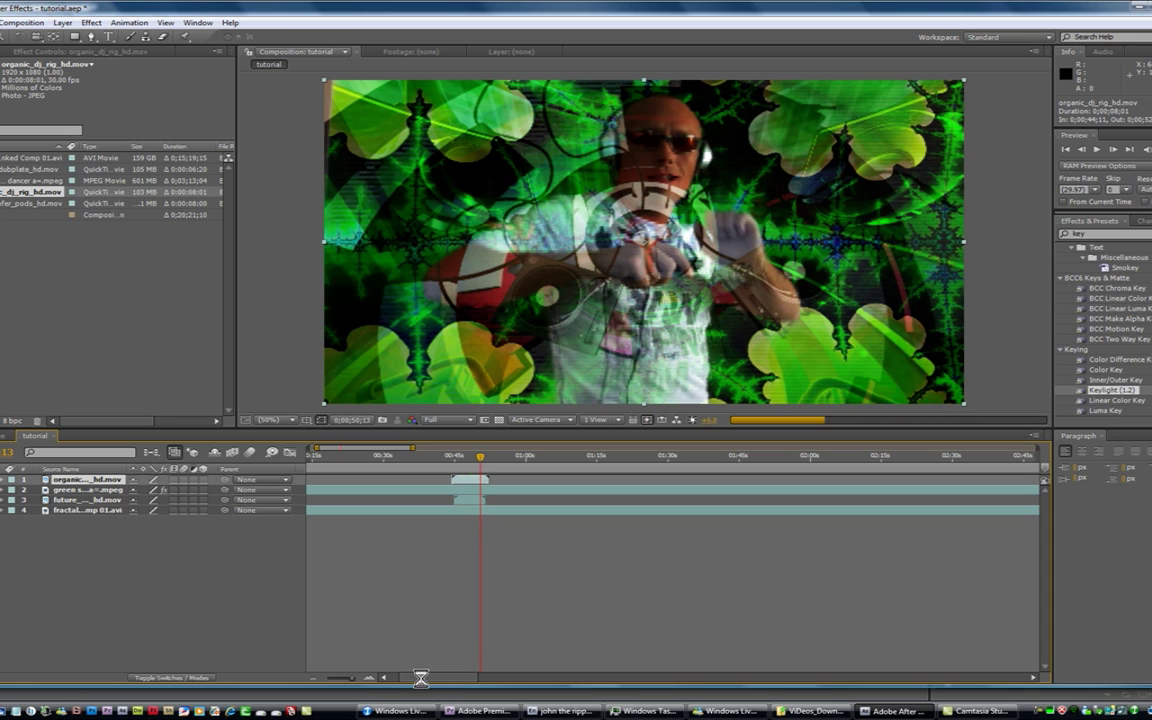
scroll(372, 612, "left", 3)
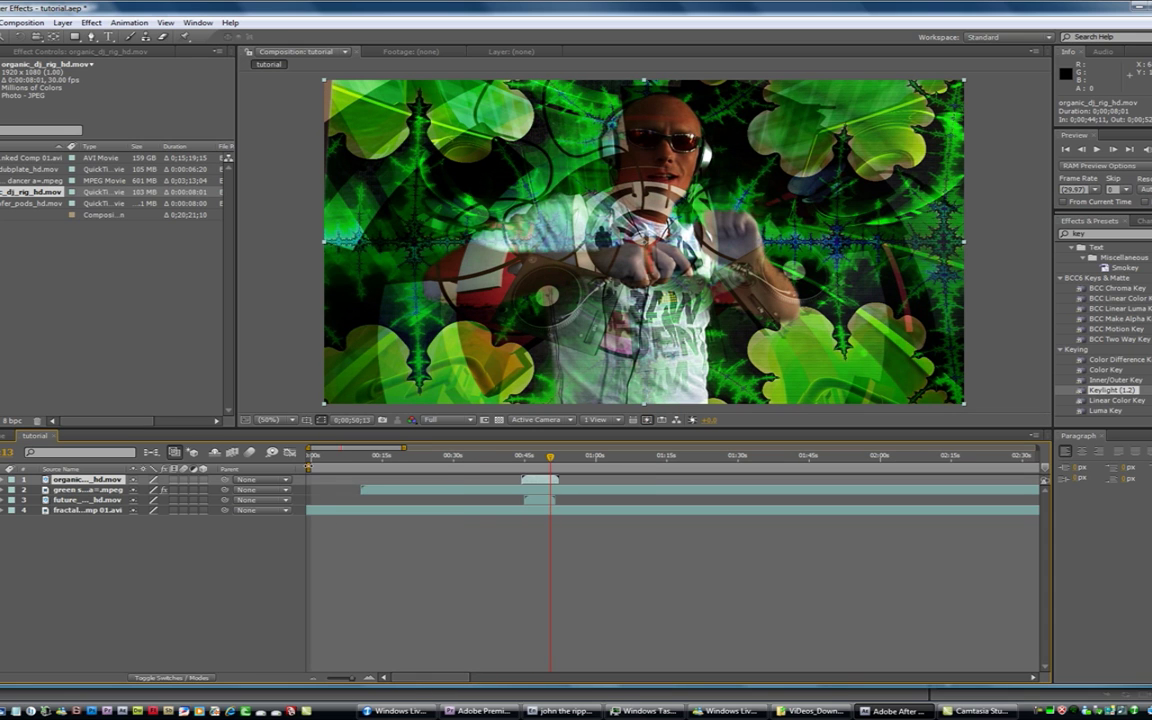
left_click_drag(310, 466, 520, 466)
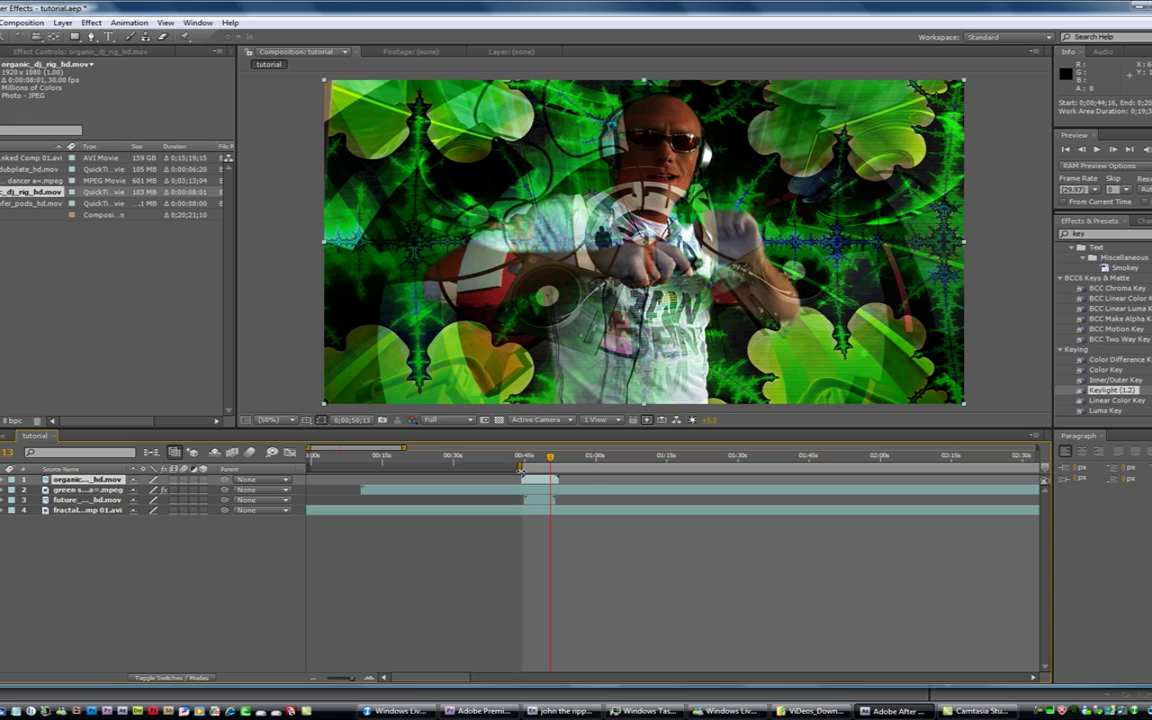
mouse_move(432, 679)
left_mouse_down()
mouse_move(1036, 663)
mouse_move(650, 615)
mouse_move(400, 610)
left_mouse_up()
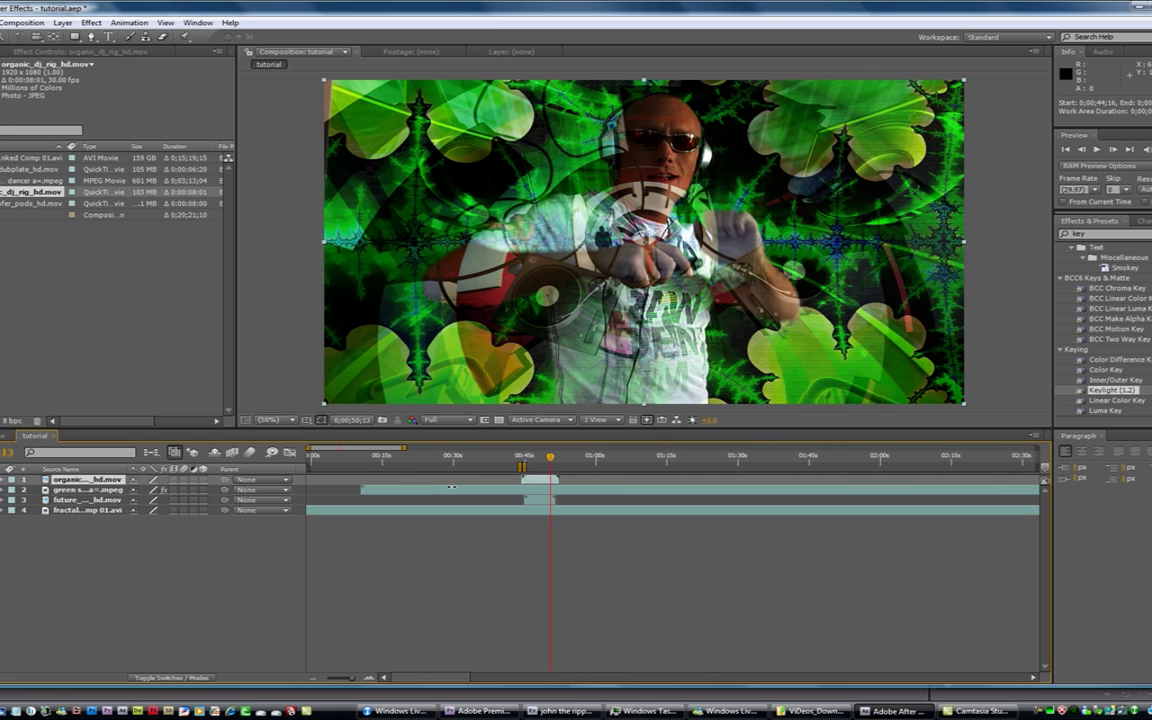
left_click_drag(553, 467, 558, 467)
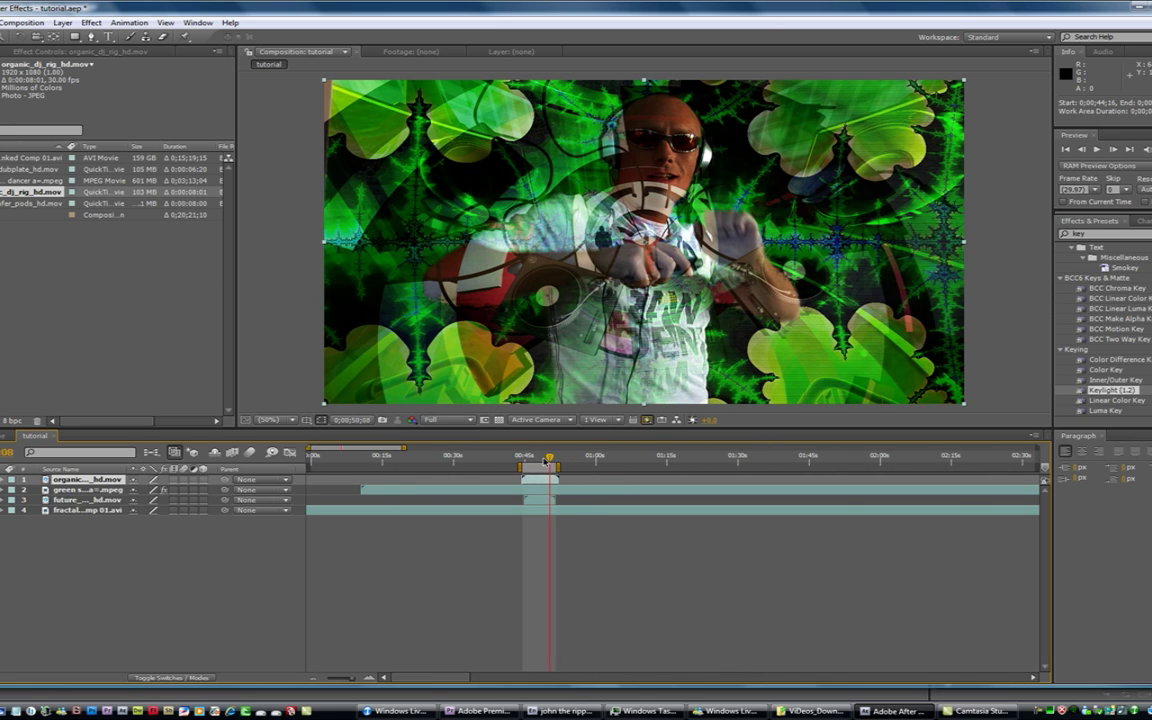
left_click_drag(545, 461, 533, 461)
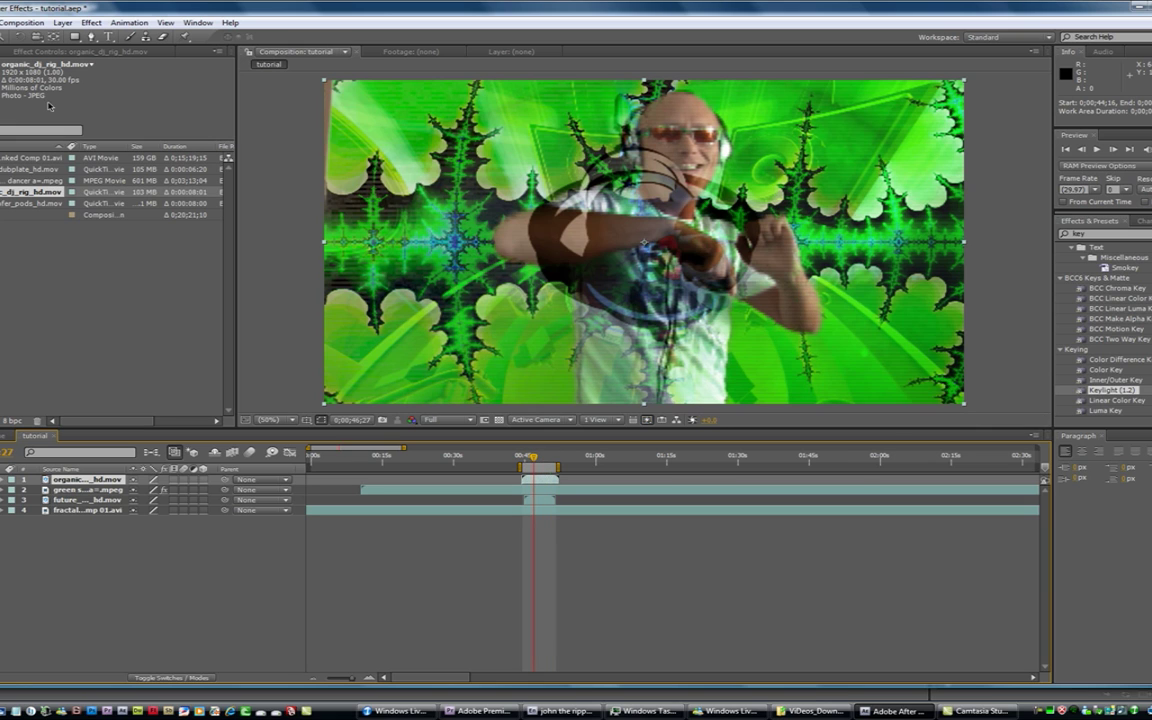
- Queue the tutorial composition and render it to tutorial.avi in the Tutorials folder on drive E
left_click(20, 22)
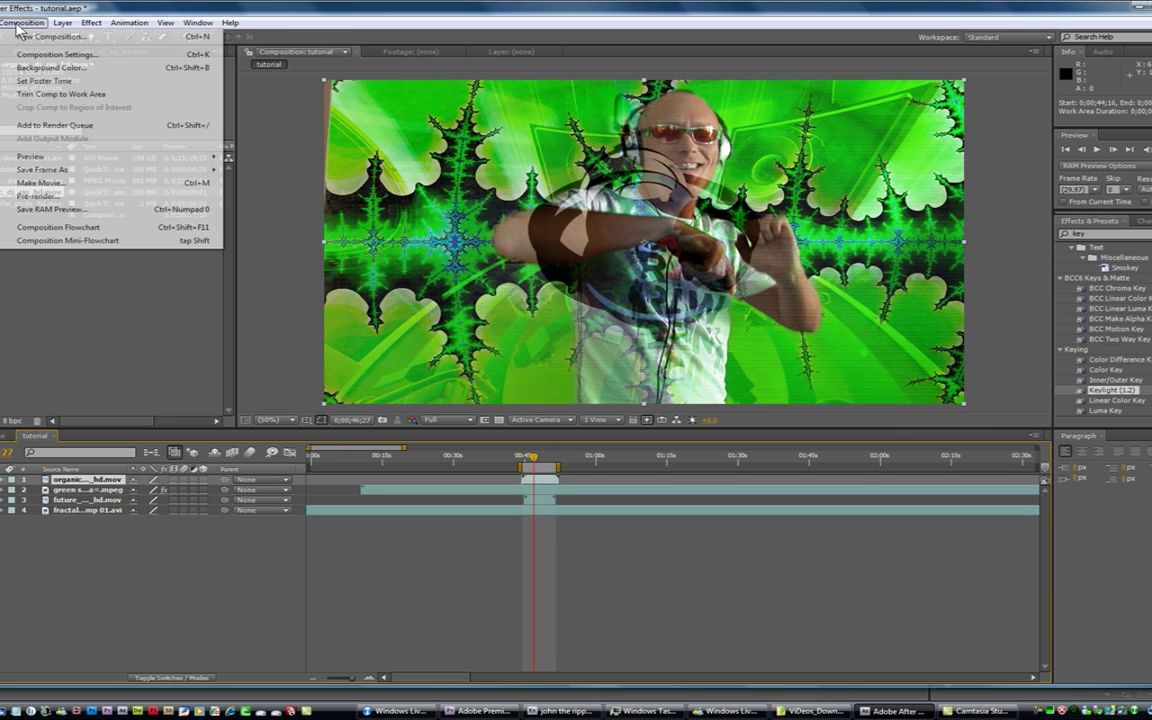
left_click(32, 125)
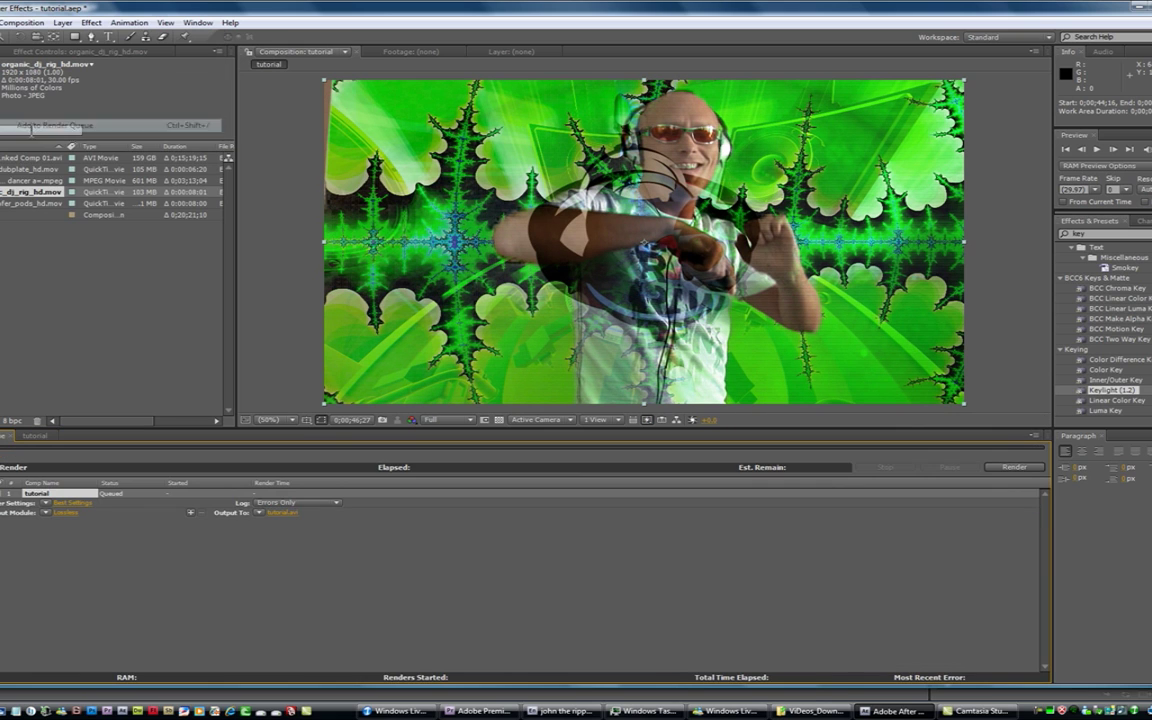
left_click(283, 513)
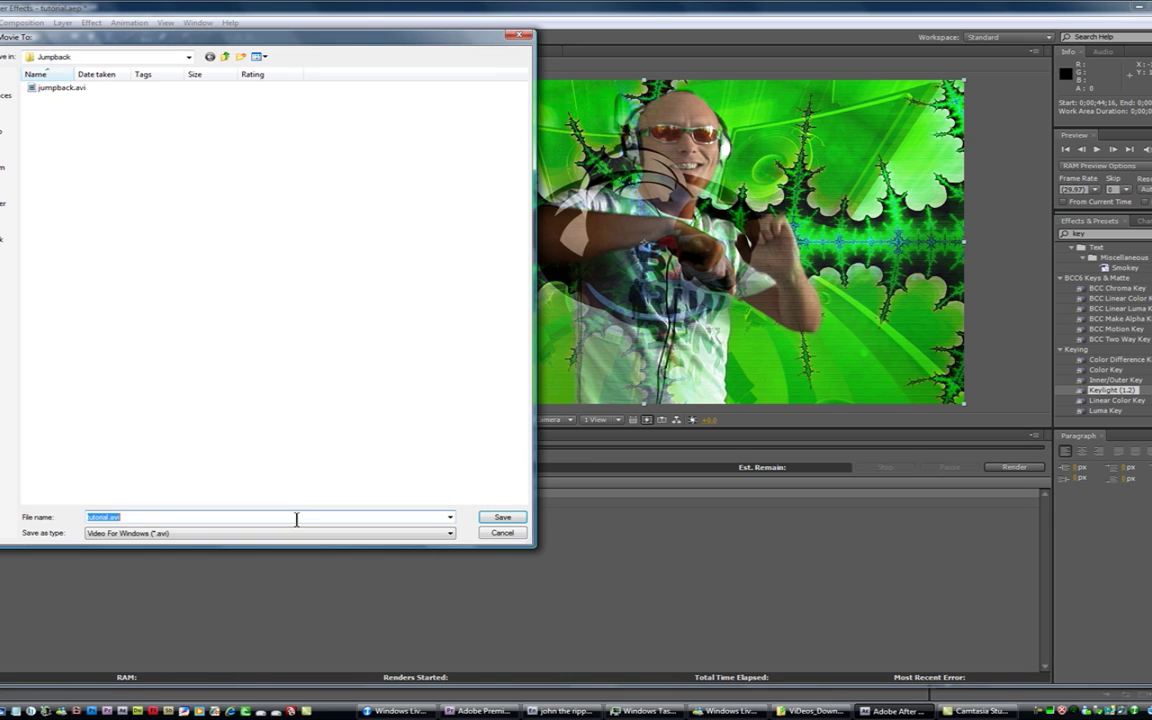
left_click(225, 56)
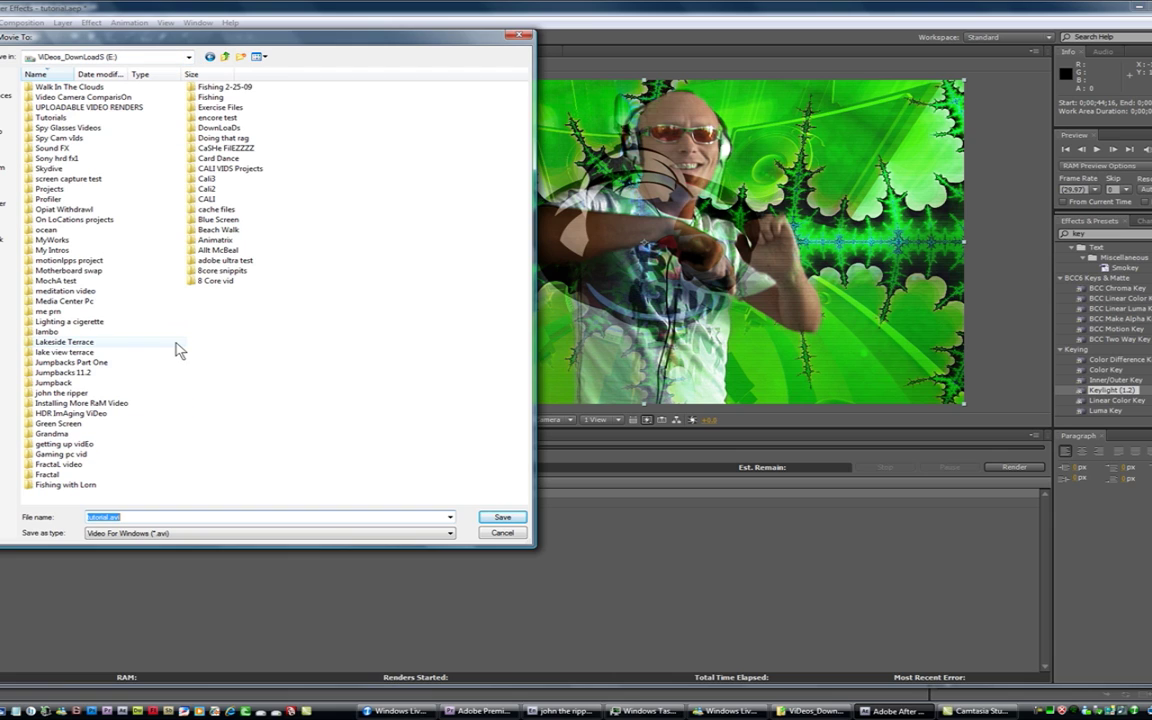
double_click(25, 116)
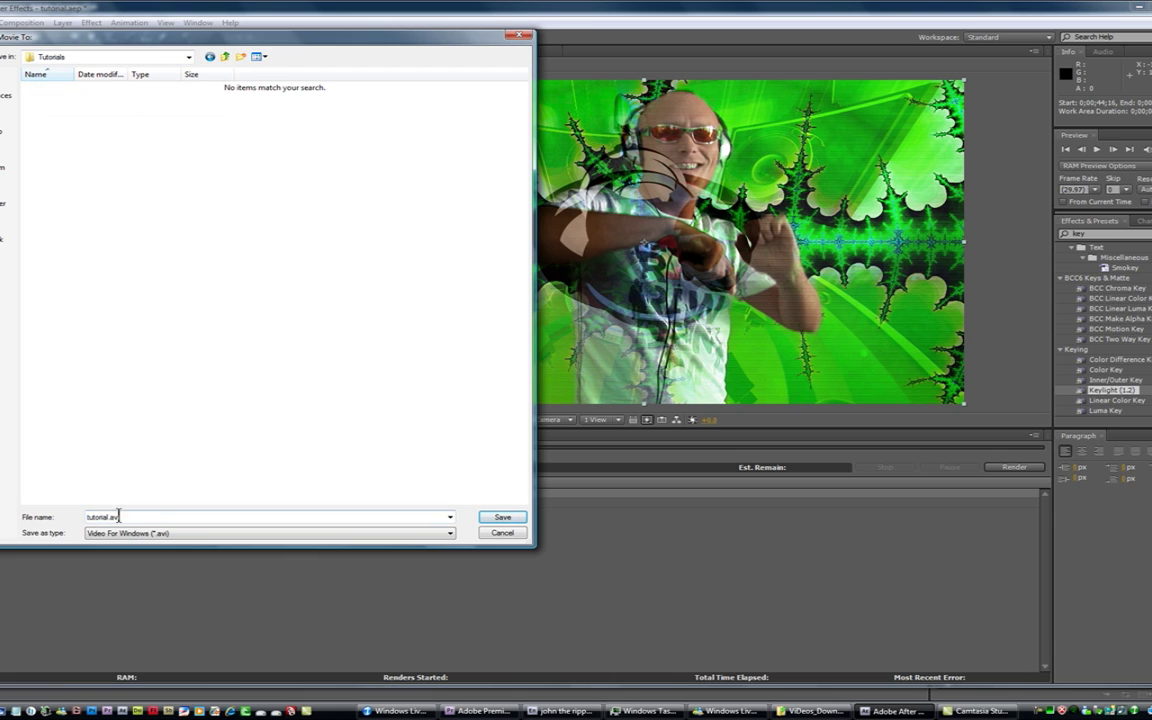
left_click(503, 518)
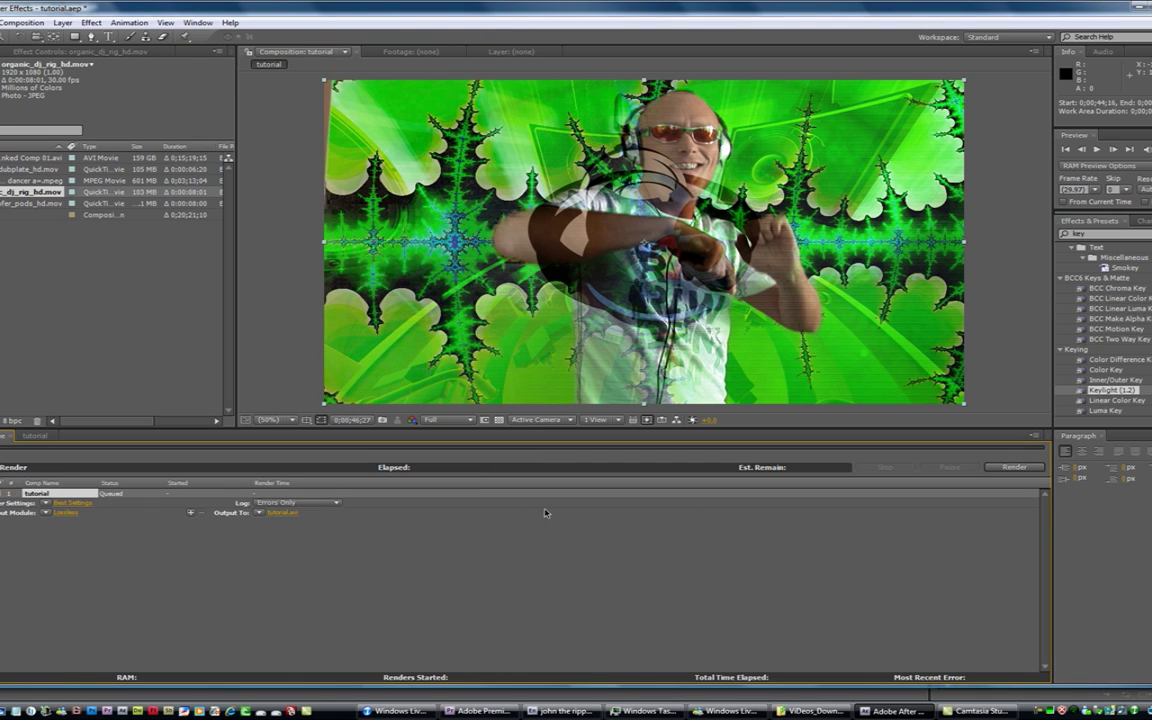
left_click(1018, 469)
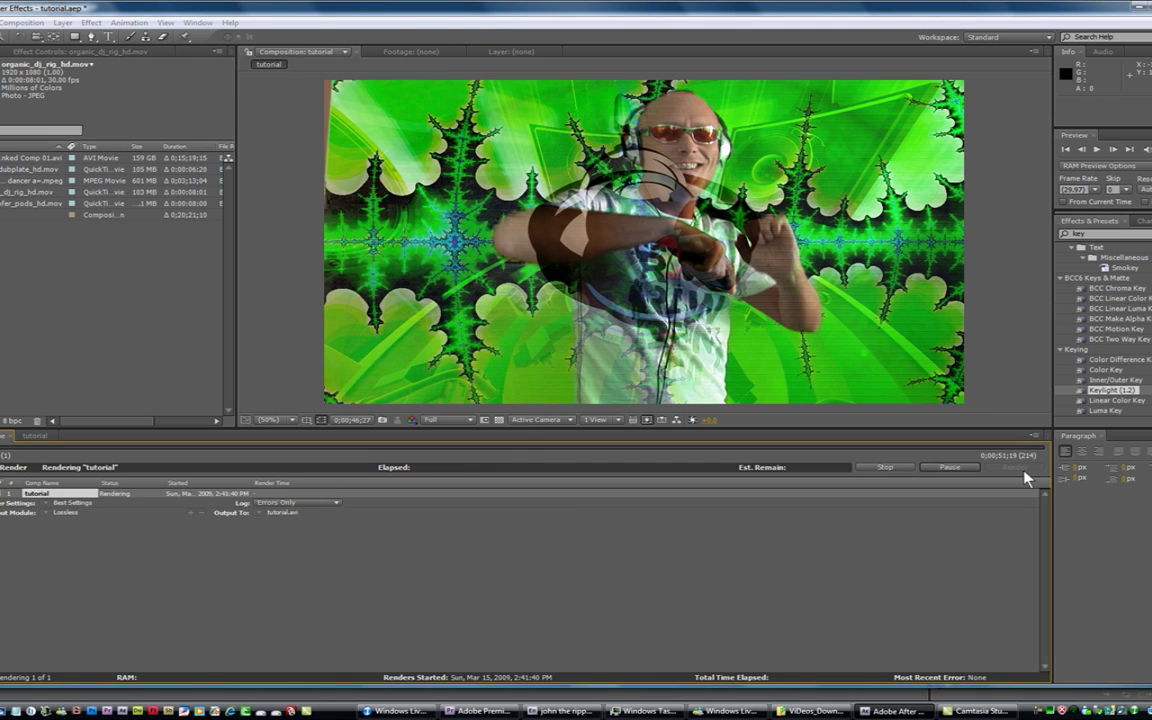